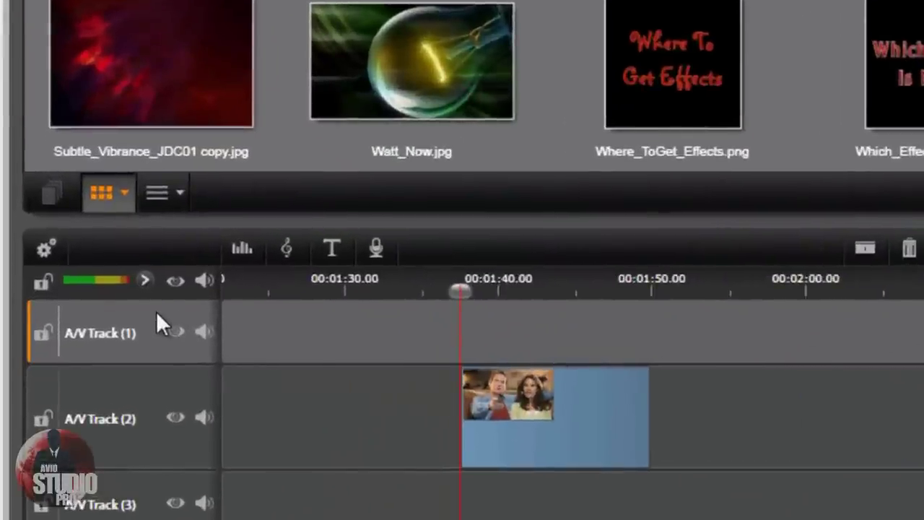
# Create a title on A/V Track (1) above the start of the couple clip and delete its placeholder text
pyautogui.click(331, 249)
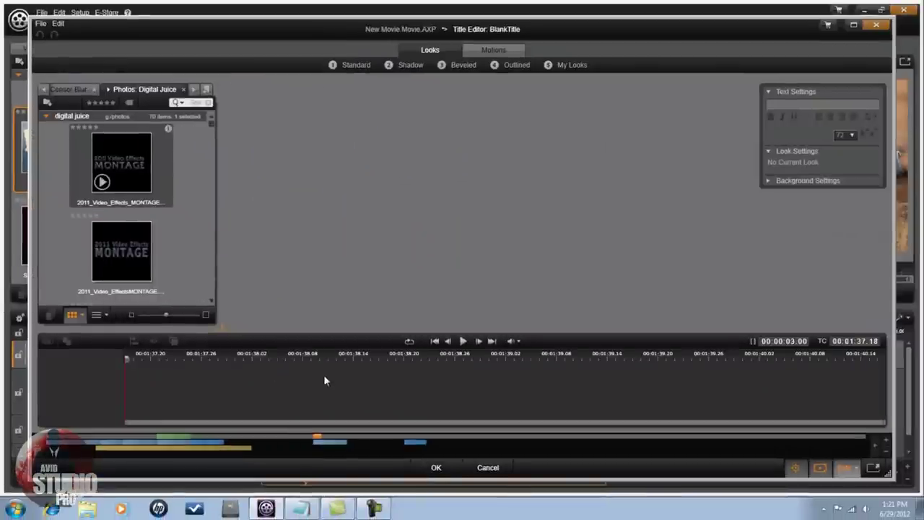
pyautogui.press('BackSpace')
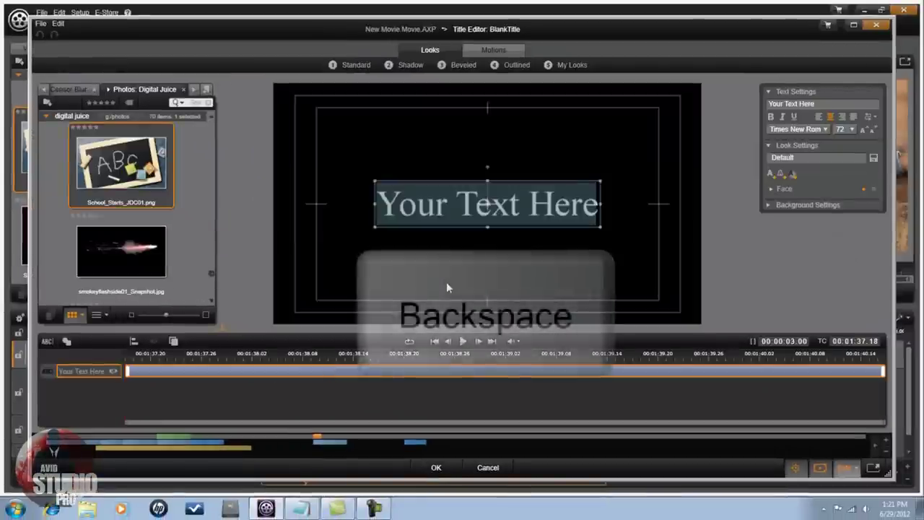
pyautogui.press('BackSpace')
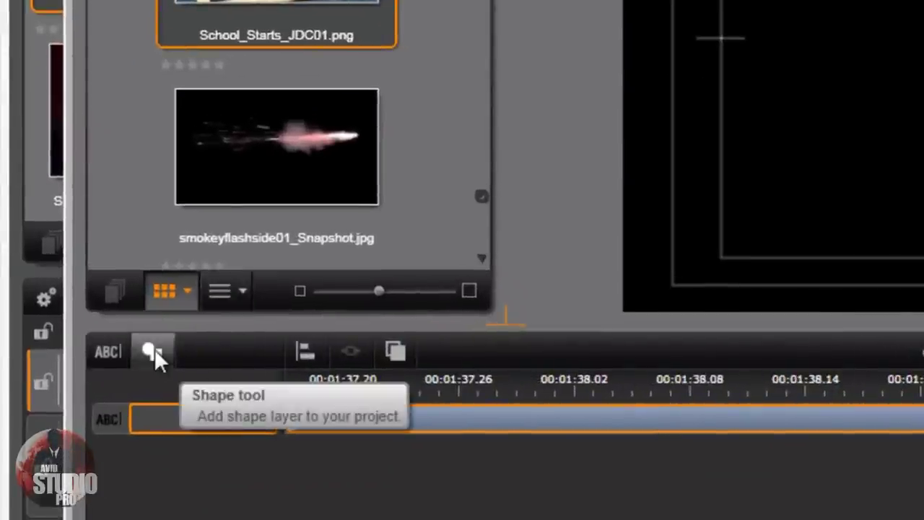
# Add a circle shape to the title and set its face blur to 100
pyautogui.click(151, 351)
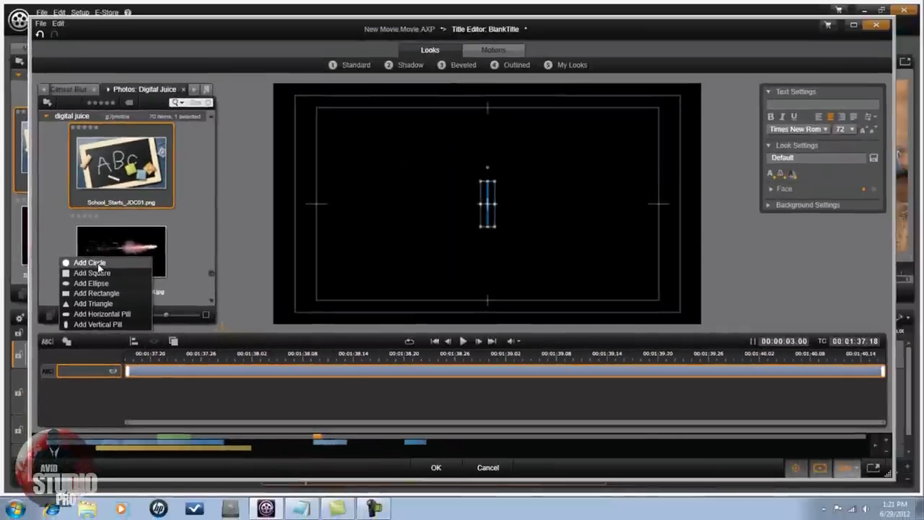
pyautogui.click(99, 266)
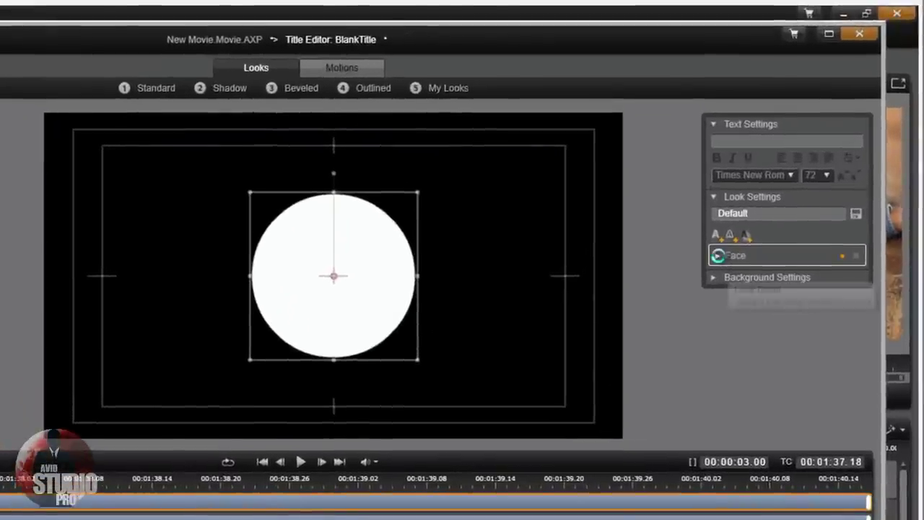
pyautogui.click(717, 255)
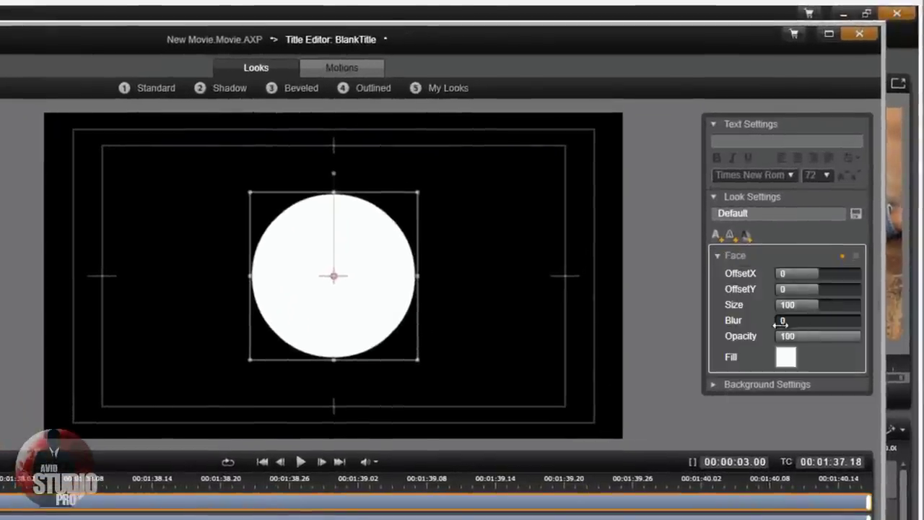
pyautogui.moveTo(790, 319); pyautogui.dragTo(870, 319)
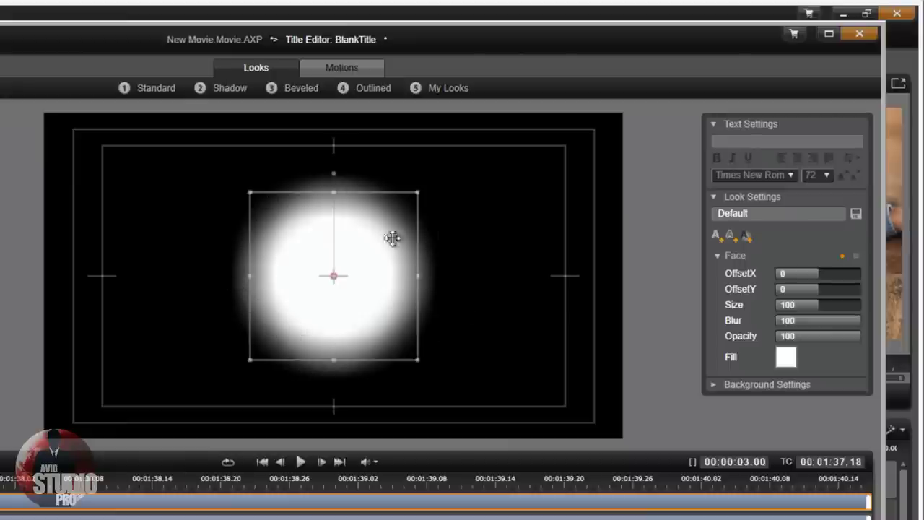
# Fill the circle with solid black sampled from the screen and save the title to the timeline
pyautogui.click(786, 358)
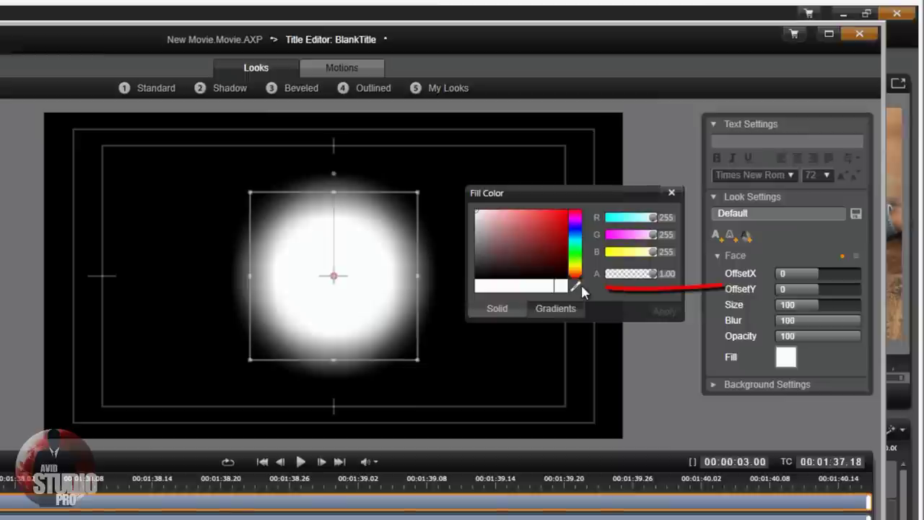
pyautogui.click(577, 289)
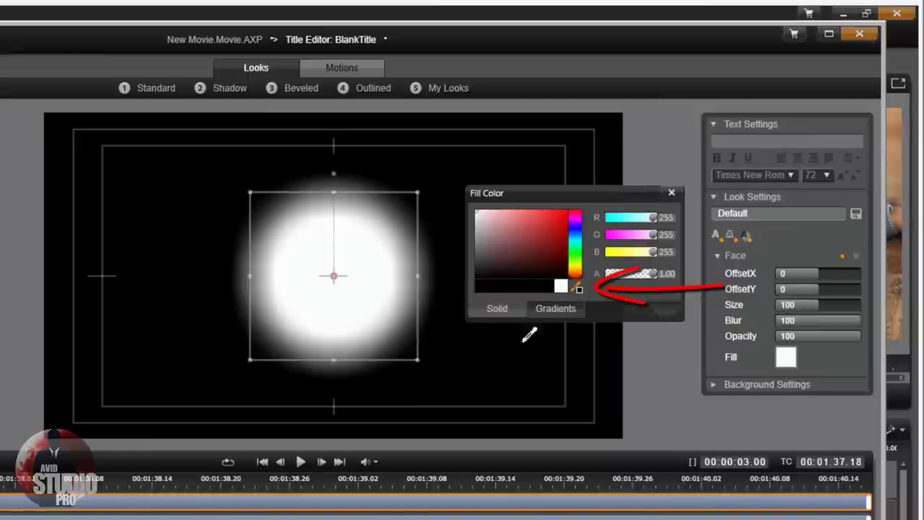
pyautogui.click(497, 366)
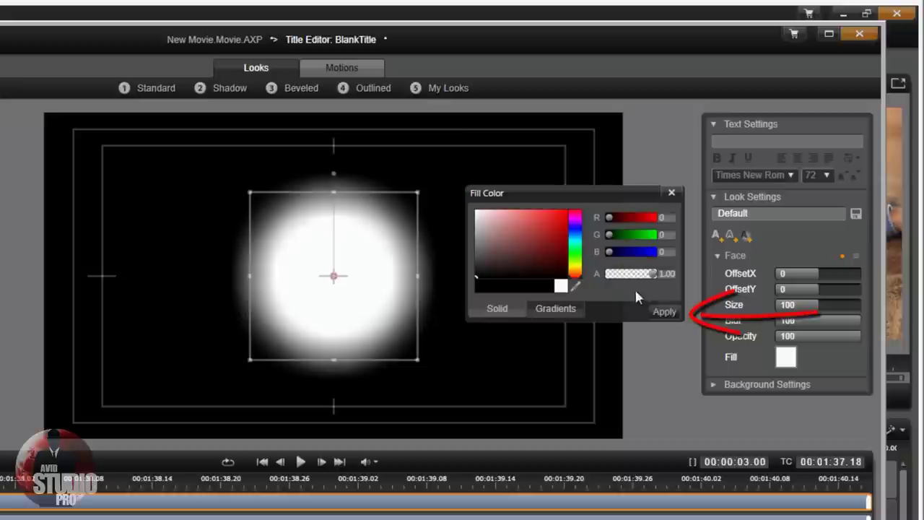
pyautogui.click(663, 312)
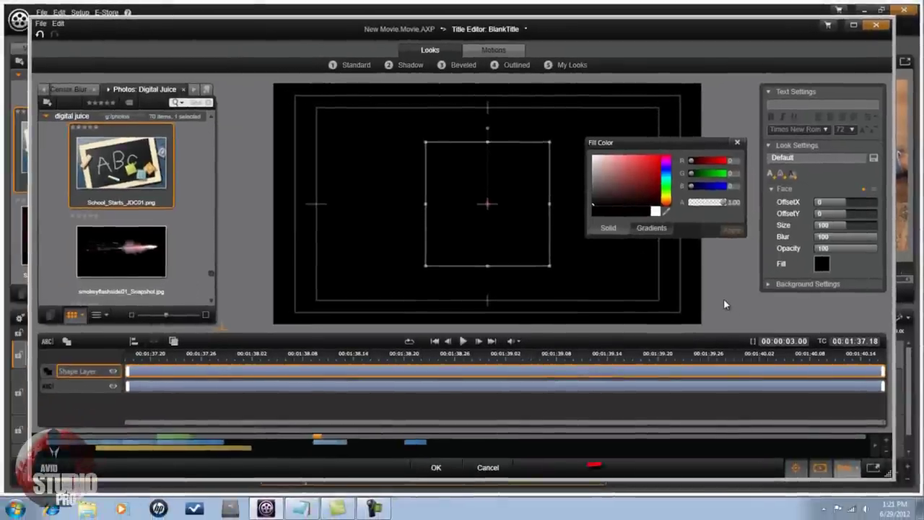
pyautogui.click(437, 469)
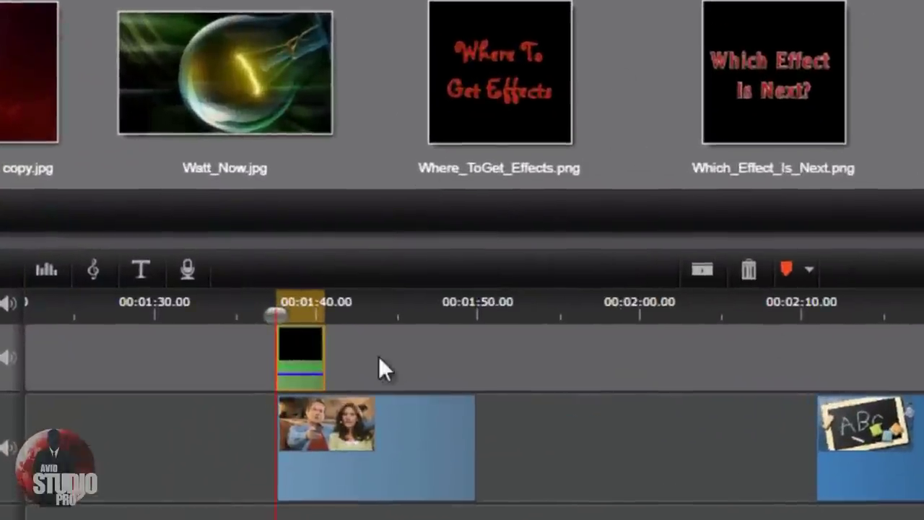
# Extend the title clip to the end of the couple clip and move the playhead back near the clips' start
pyautogui.moveTo(328, 368)
pyautogui.mouseDown()
pyautogui.moveTo(310, 368)
pyautogui.moveTo(325, 368)
pyautogui.mouseUp()
pyautogui.moveTo(390, 370); pyautogui.dragTo(446, 382)
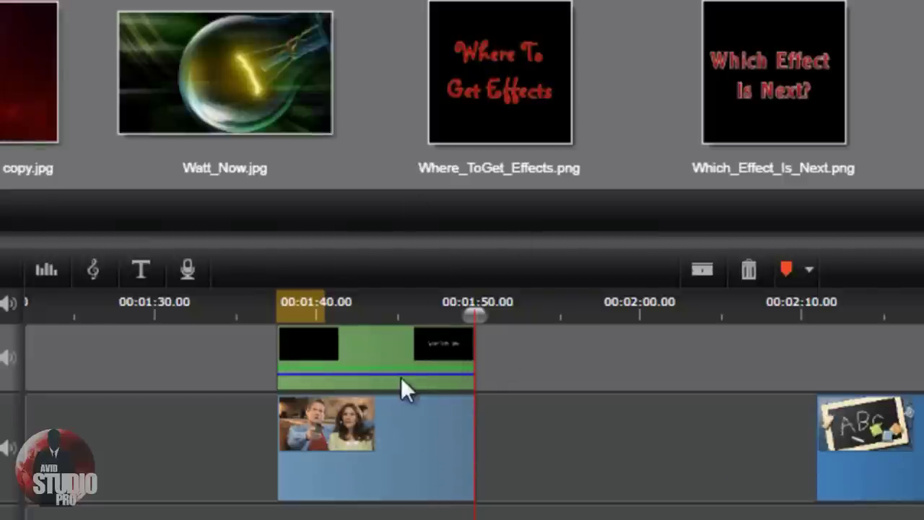
pyautogui.moveTo(474, 317); pyautogui.dragTo(281, 371)
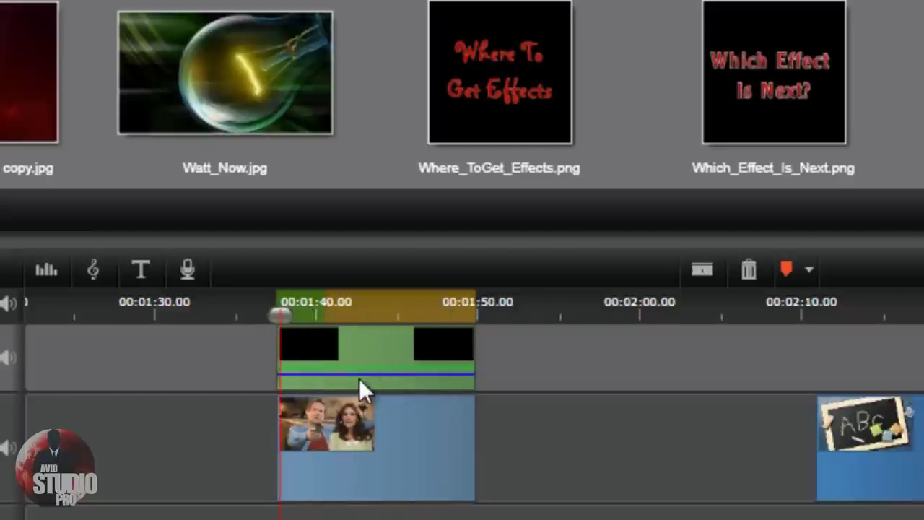
# Apply the Studio PIP effect to the black-circle title in the Effects Editor
pyautogui.rightClick(365, 342)
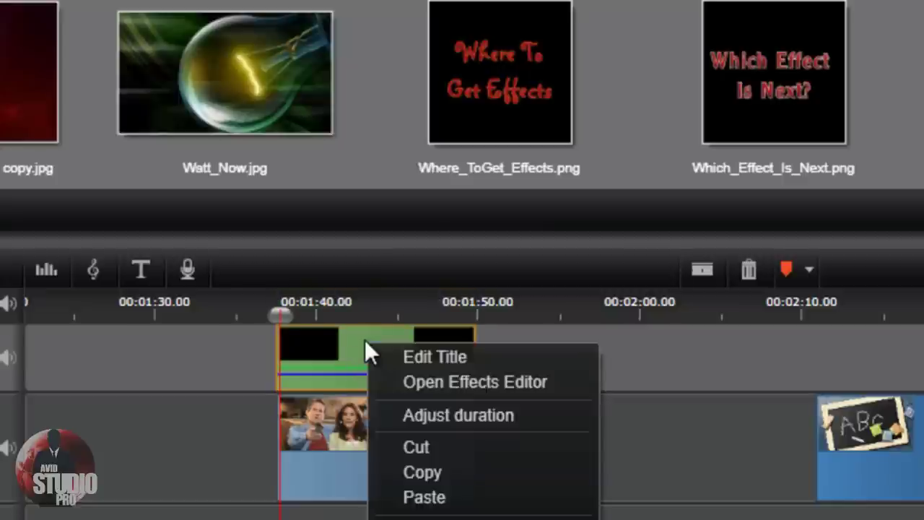
pyautogui.click(427, 377)
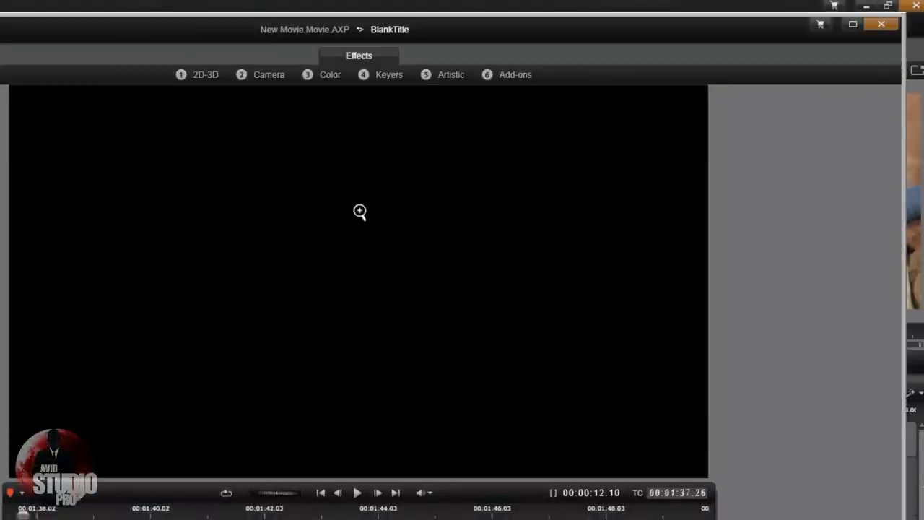
pyautogui.click(206, 75)
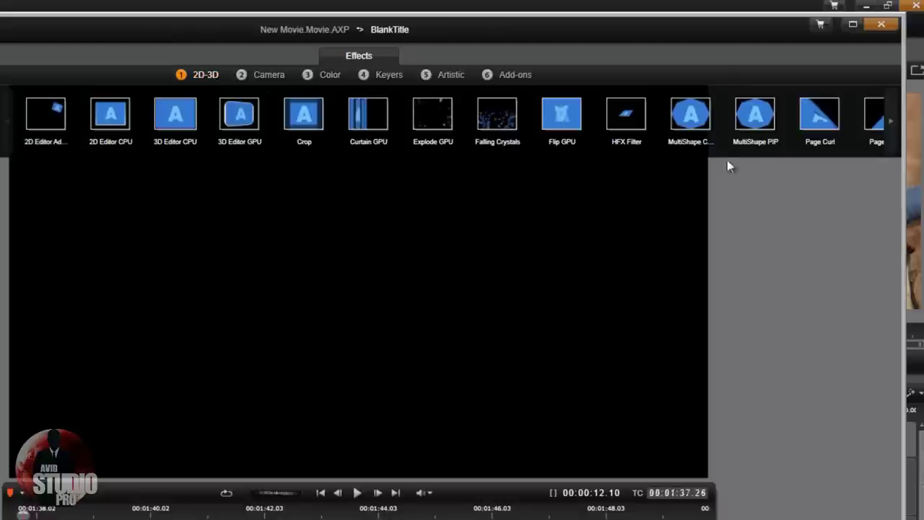
pyautogui.doubleClick(878, 119)
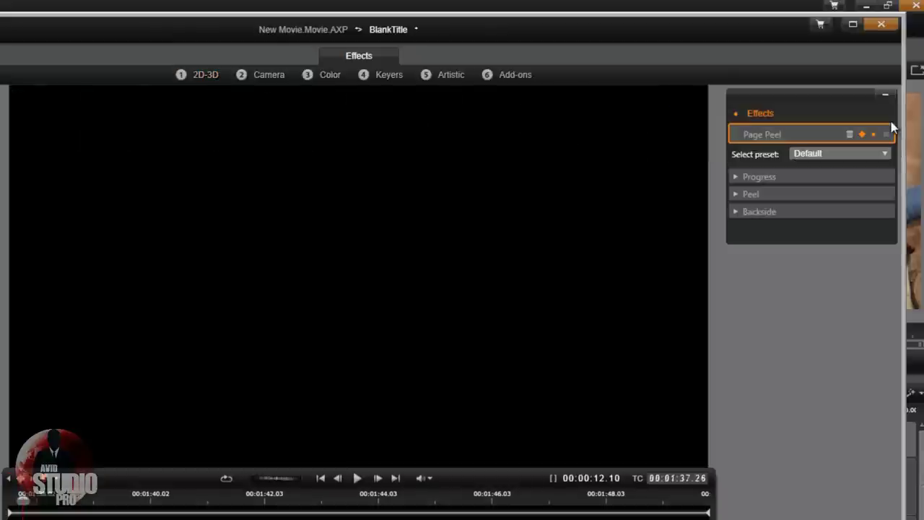
pyautogui.click(850, 136)
pyautogui.moveTo(204, 82)
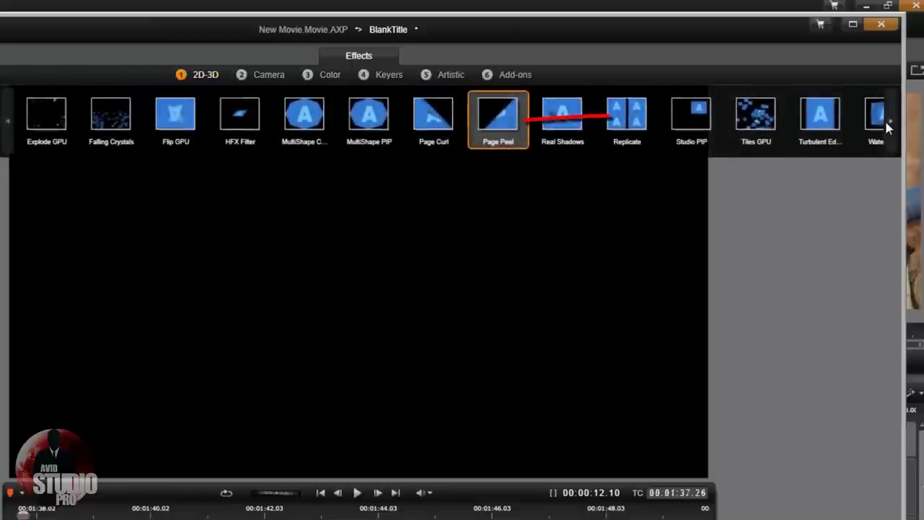
pyautogui.click(688, 120)
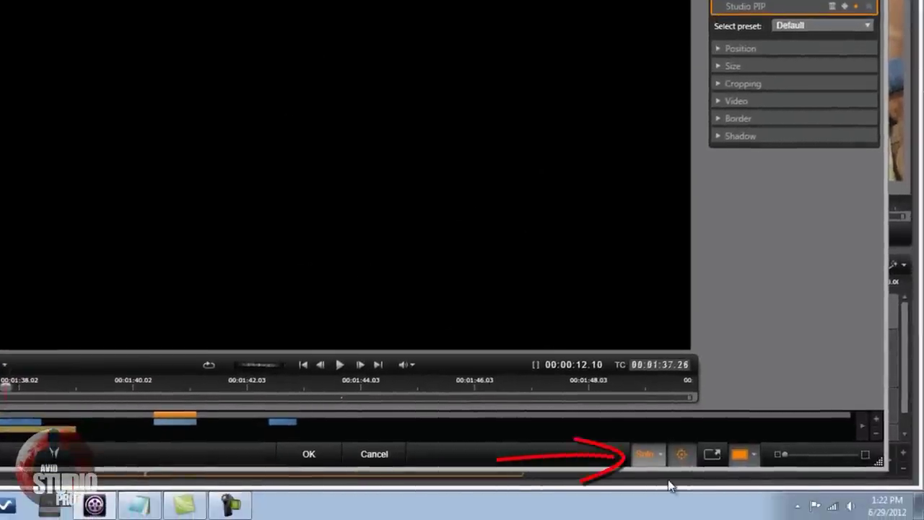
# Make the preview show the media and tracks below, and set the Studio PIP preset to No Preset
pyautogui.click(661, 454)
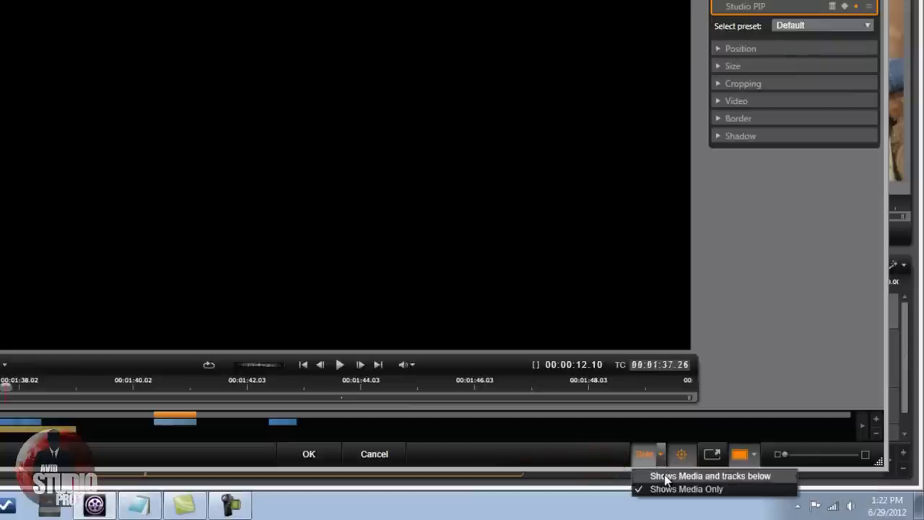
pyautogui.click(665, 478)
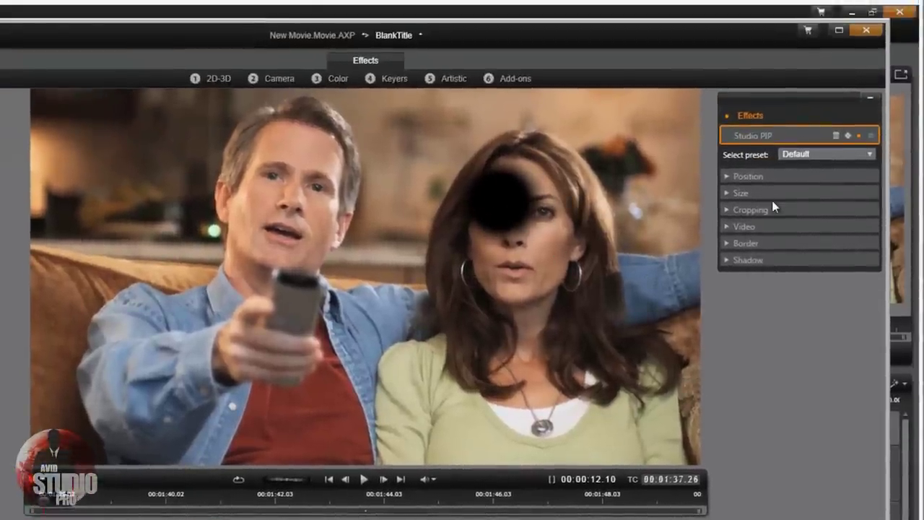
pyautogui.click(870, 155)
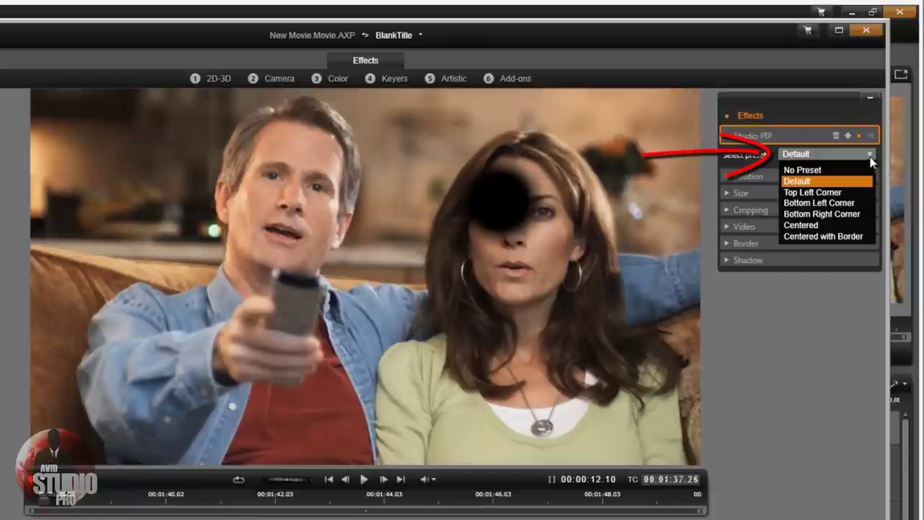
pyautogui.click(832, 171)
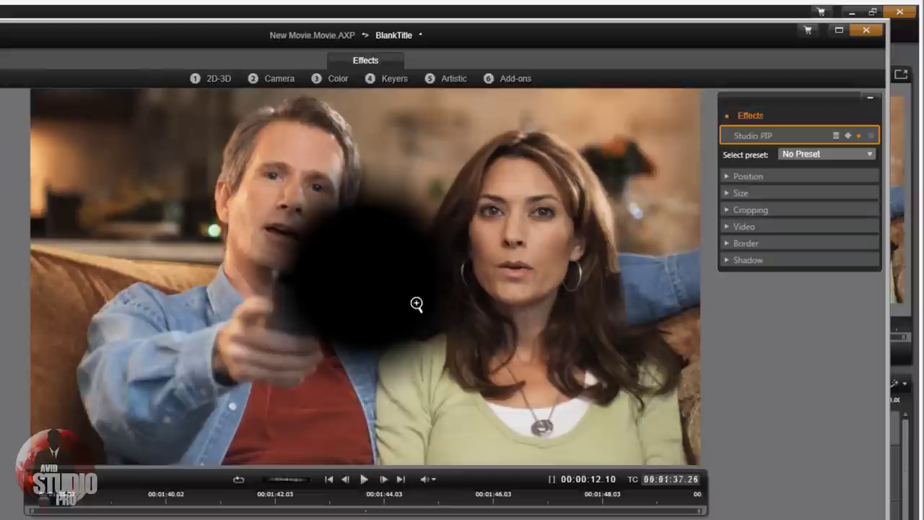
# Position the black circle over the man's face with horizontal -11.5 and vertical 22.9
pyautogui.click(724, 175)
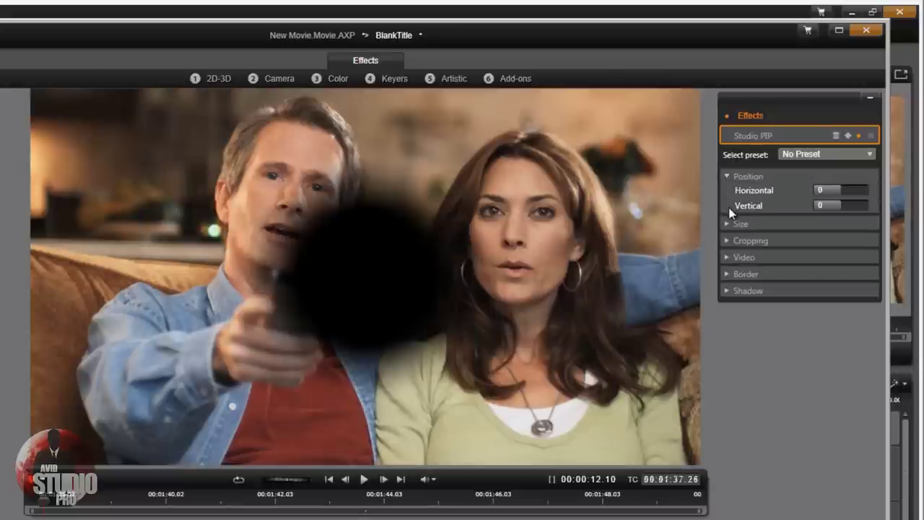
pyautogui.click(830, 191)
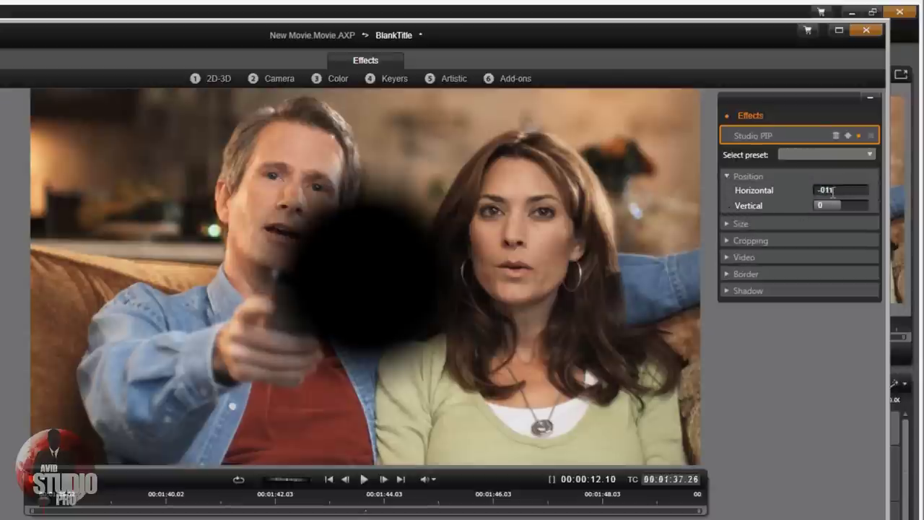
pyautogui.press('Return')
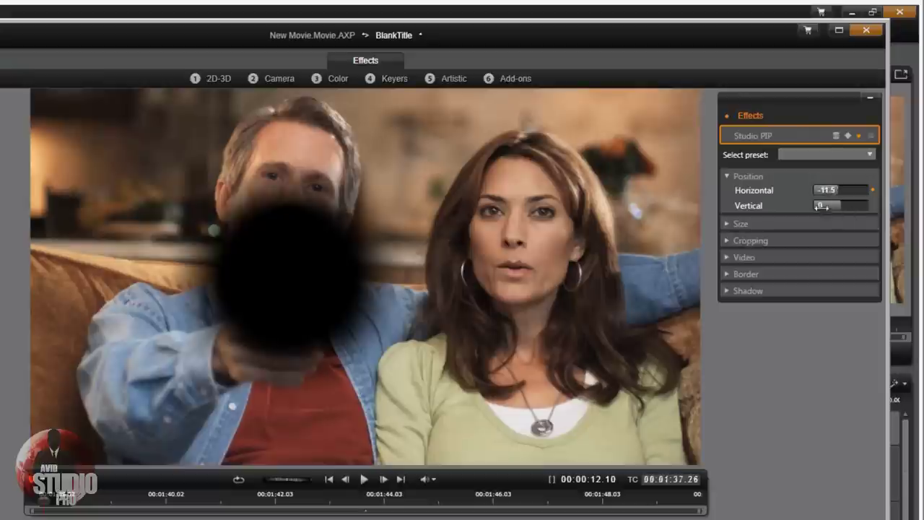
pyautogui.click(830, 207)
pyautogui.press('Return')
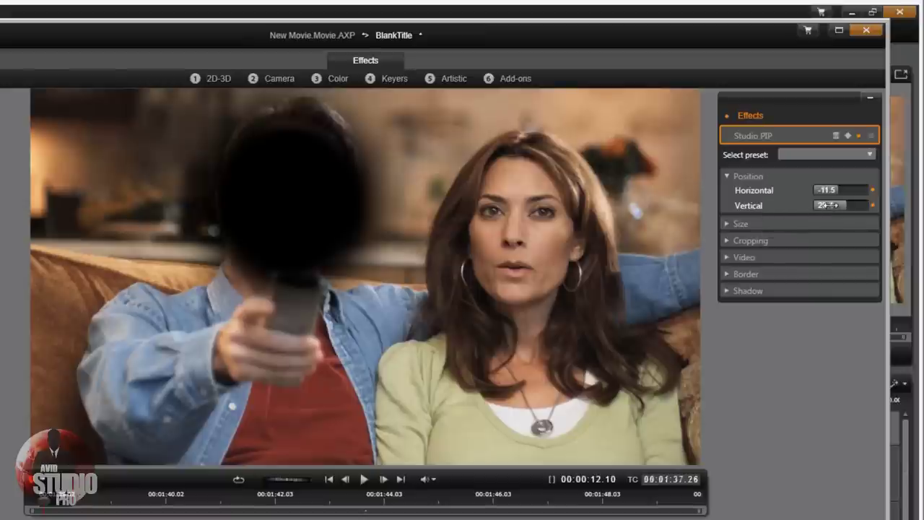
pyautogui.moveTo(828, 205); pyautogui.dragTo(830, 205)
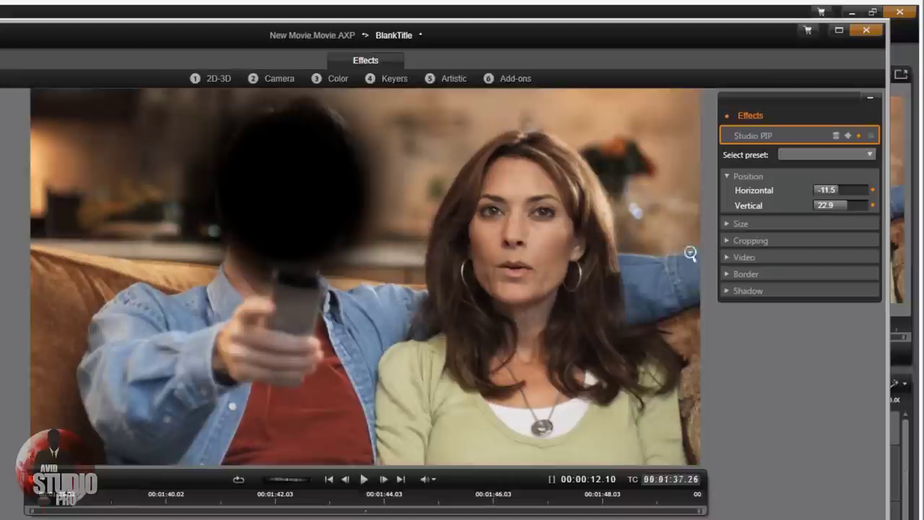
# Set the circle's PIP size to a width of 117.9 and a height of 115.3
pyautogui.click(725, 225)
pyautogui.click(821, 238)
pyautogui.write('117.9')
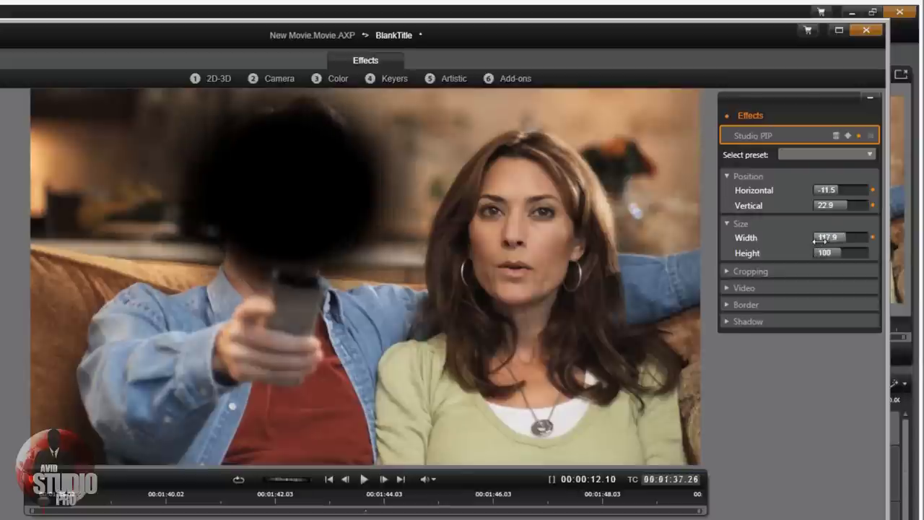
pyautogui.click(827, 252)
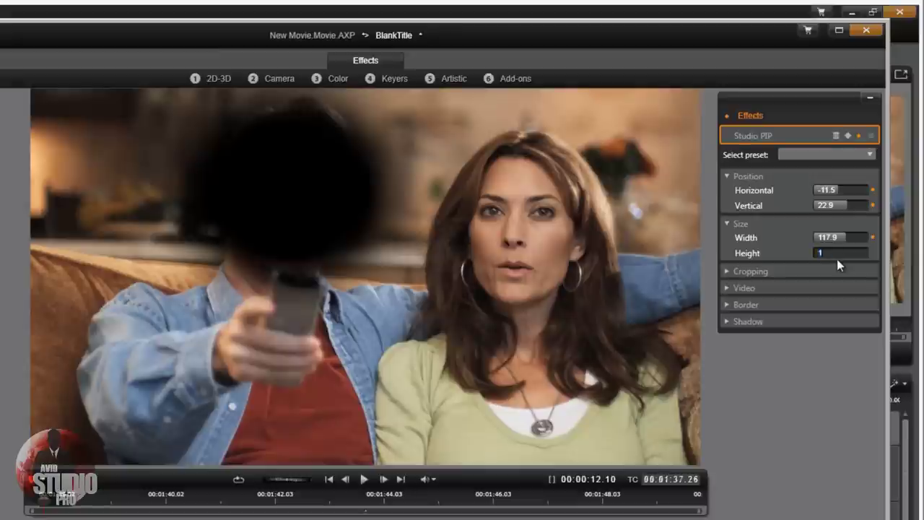
pyautogui.press('Return')
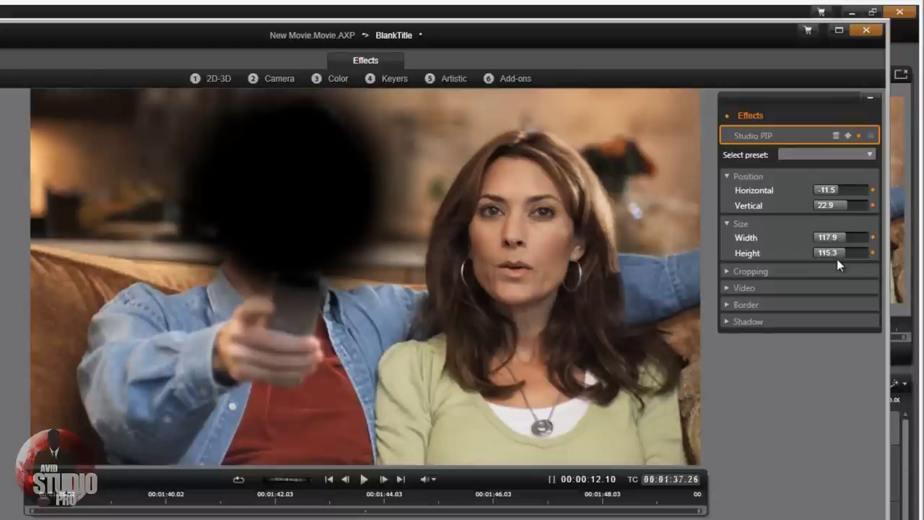
# Set the circle's video transparency to 5.7
pyautogui.click(727, 288)
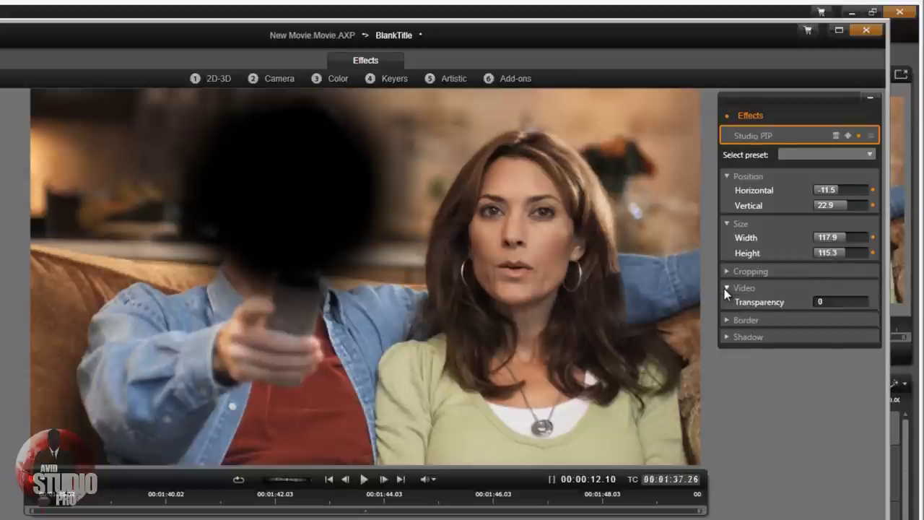
pyautogui.click(821, 303)
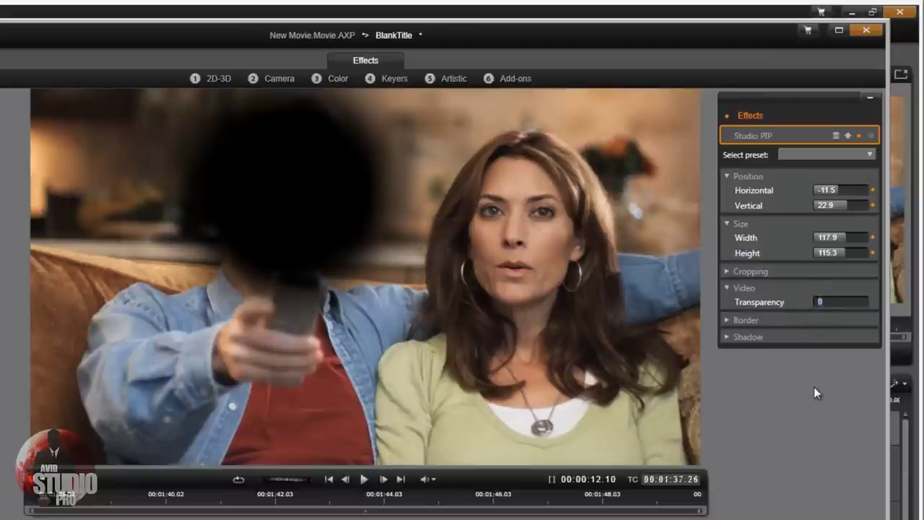
pyautogui.moveTo(825, 301); pyautogui.dragTo(832, 301)
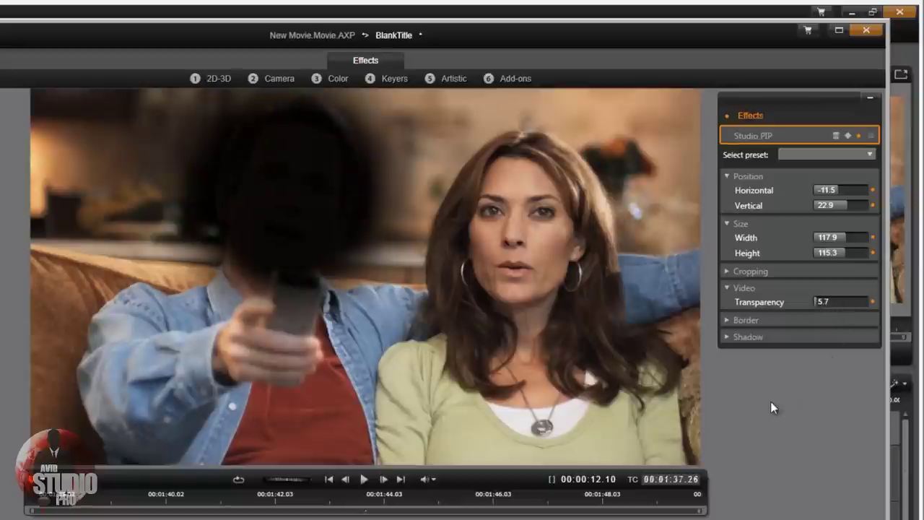
# Set the circle's video transparency to 3 and turn on Studio PIP keyframing at the start of the clip
pyautogui.click(822, 301)
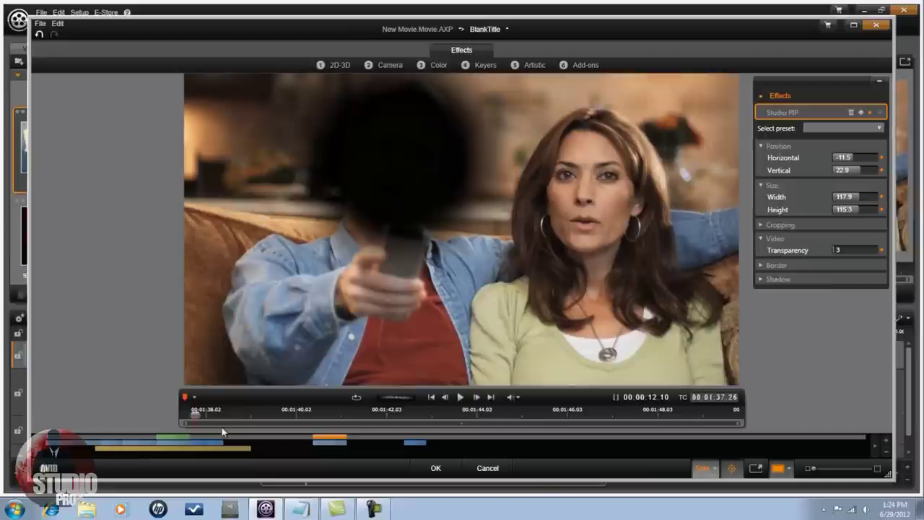
pyautogui.moveTo(194, 413); pyautogui.dragTo(150, 415)
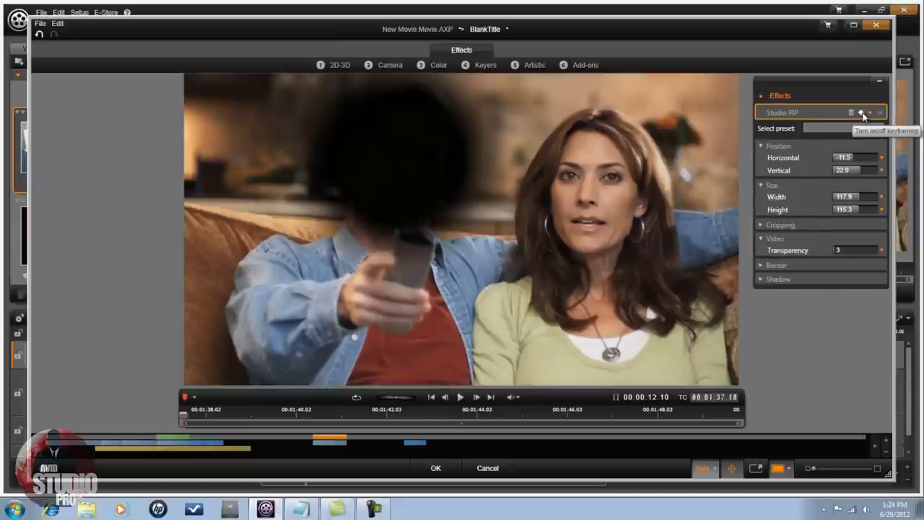
pyautogui.click(186, 411)
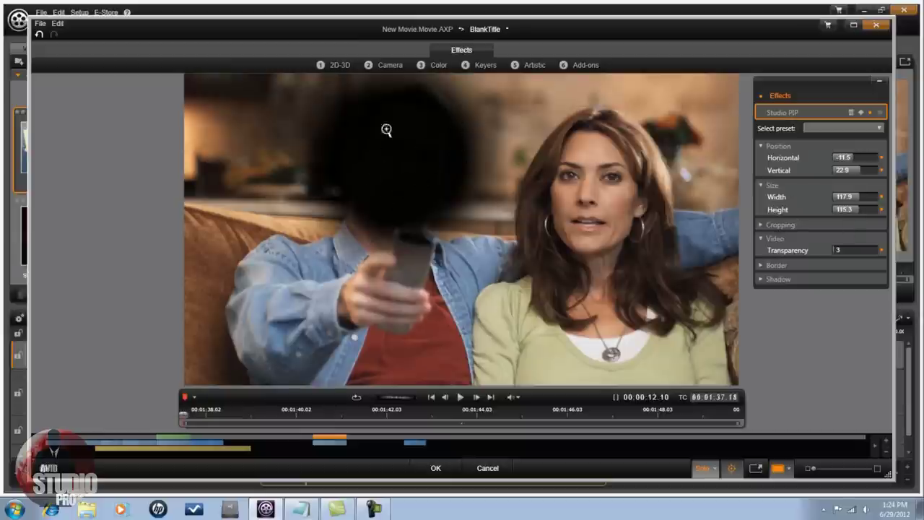
pyautogui.click(861, 113)
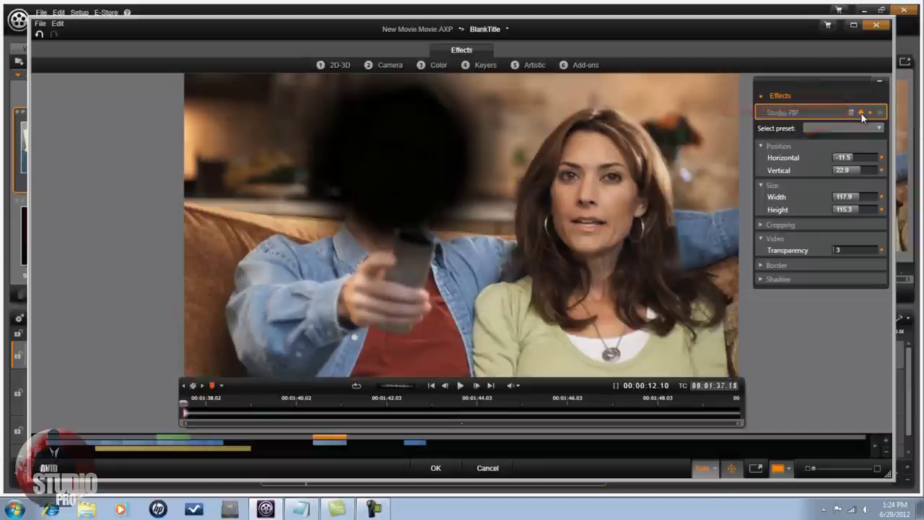
# Advance to the moment just past 00:01:38.02 where the man moves, and keyframe the circle's position over his face
pyautogui.click(477, 387)
pyautogui.click(476, 387)
pyautogui.click(477, 387)
pyautogui.click(477, 386)
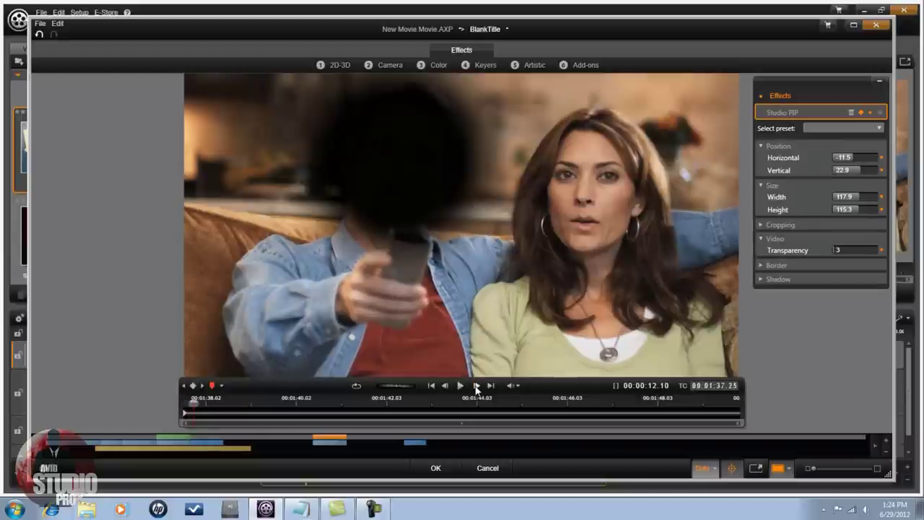
pyautogui.click(476, 387)
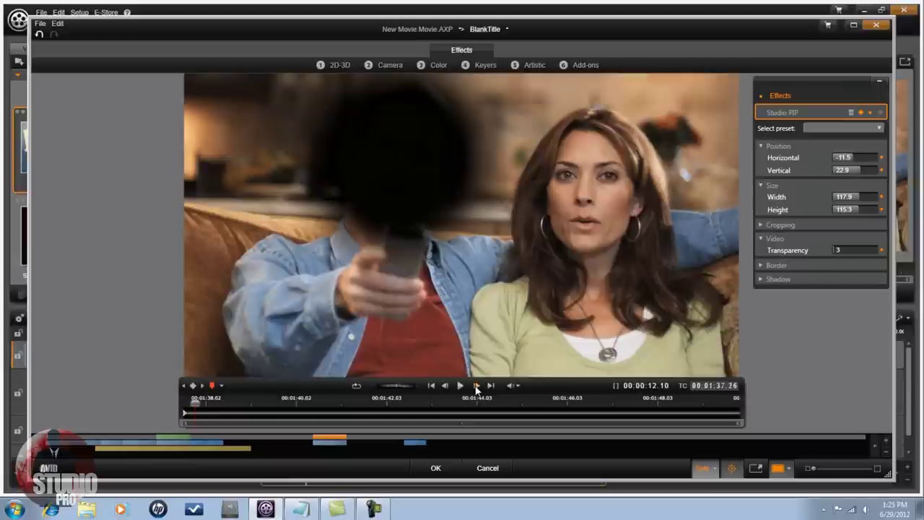
pyautogui.click(476, 386)
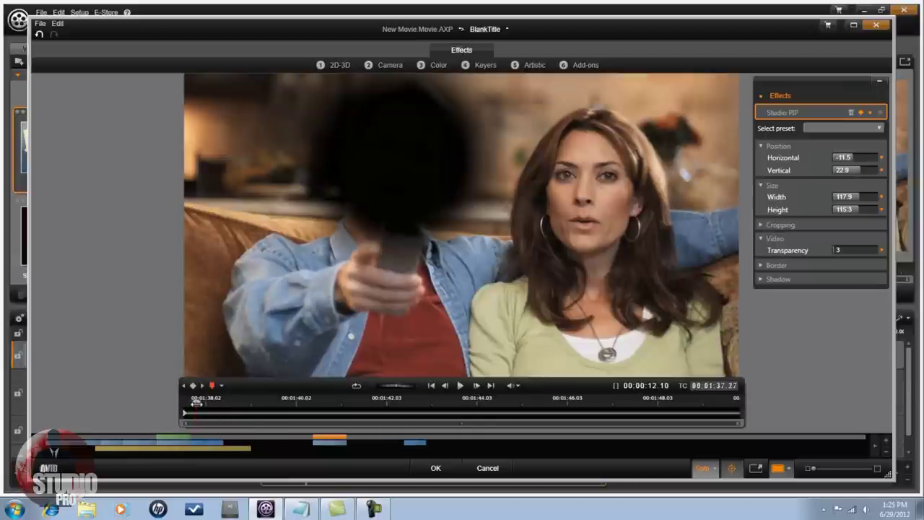
pyautogui.moveTo(198, 404); pyautogui.dragTo(228, 418)
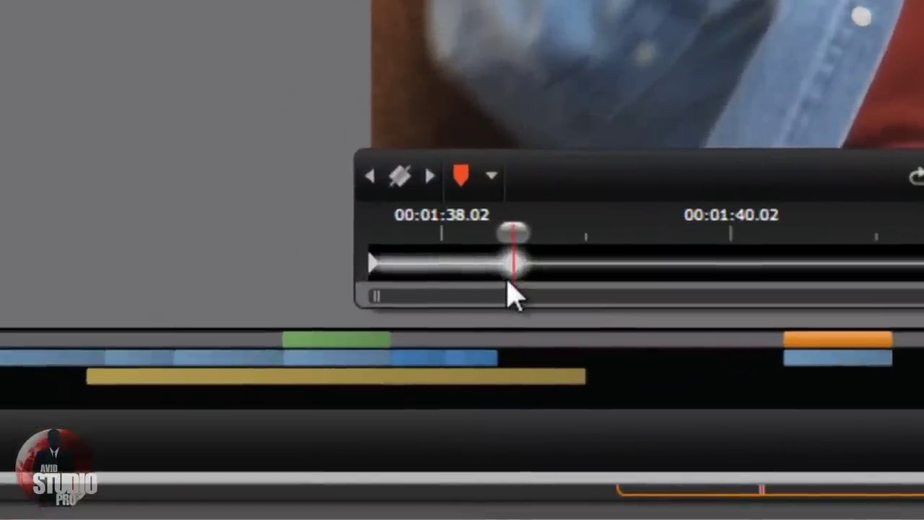
# Keyframe the circle's horizontal position at -16.6 at 00:01:39.01 and at -20.4 at 00:01:39.12
pyautogui.click(510, 236)
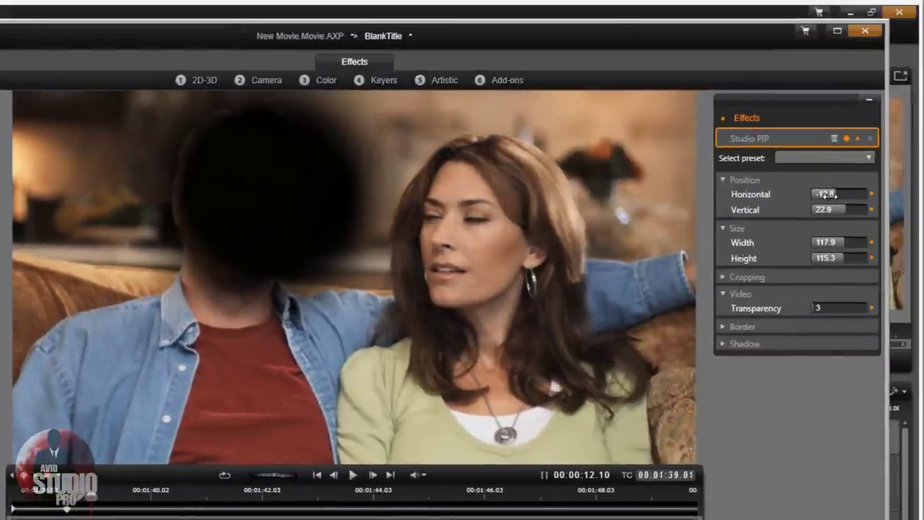
pyautogui.moveTo(828, 194); pyautogui.dragTo(825, 194)
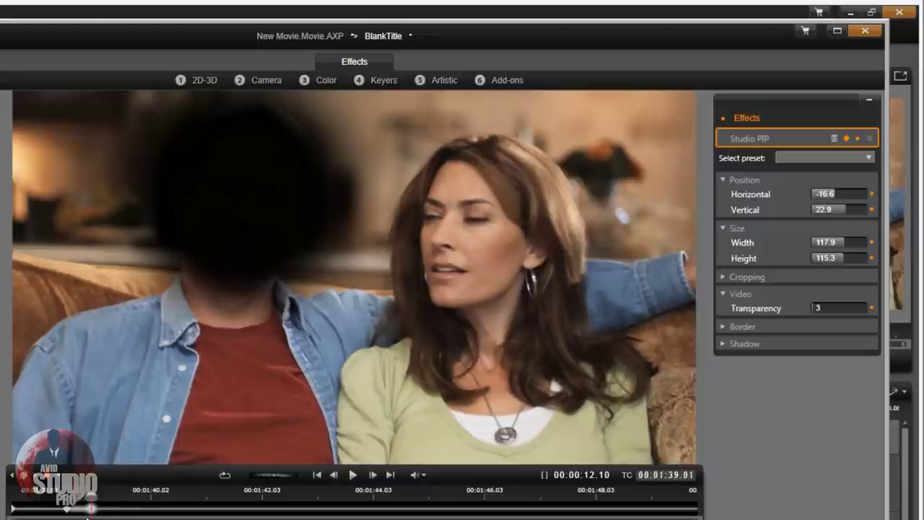
pyautogui.moveTo(93, 498); pyautogui.dragTo(111, 498)
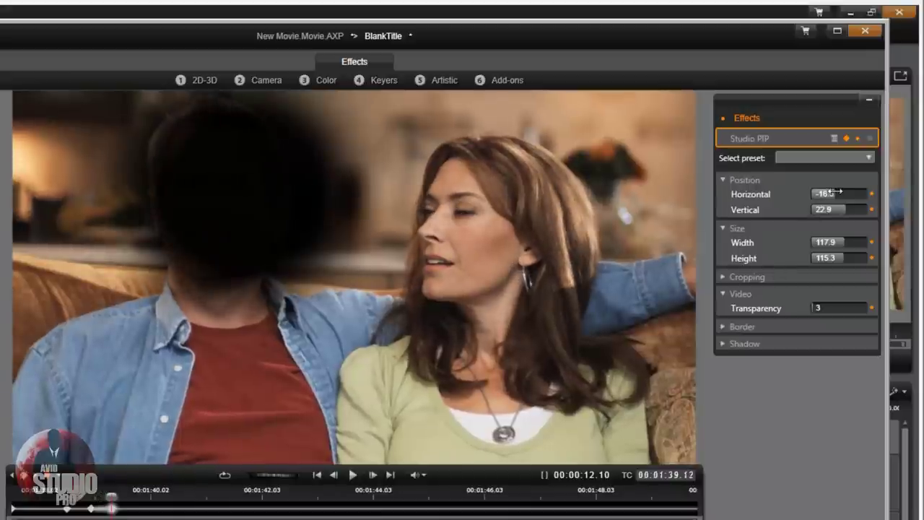
pyautogui.moveTo(838, 192); pyautogui.dragTo(833, 191)
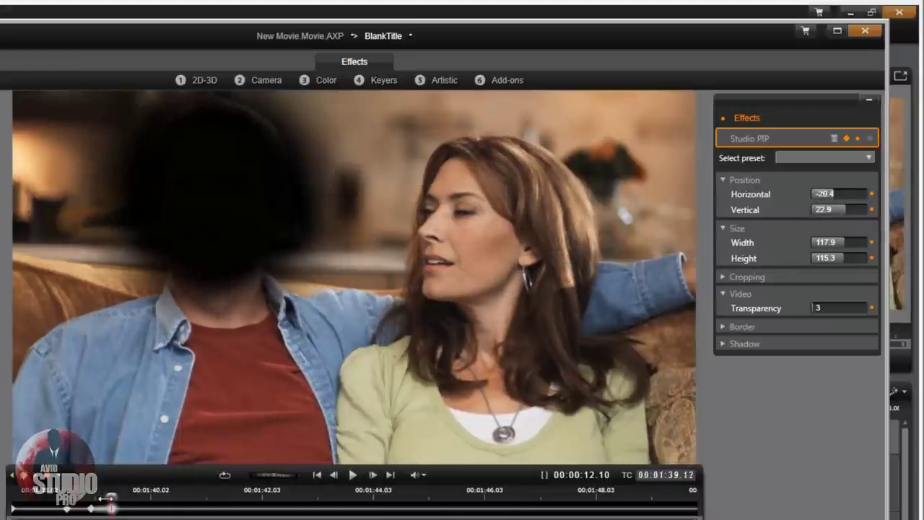
# Keyframe the circle's horizontal position at -17.9 at 00:01:41.25
pyautogui.moveTo(113, 495); pyautogui.dragTo(263, 516)
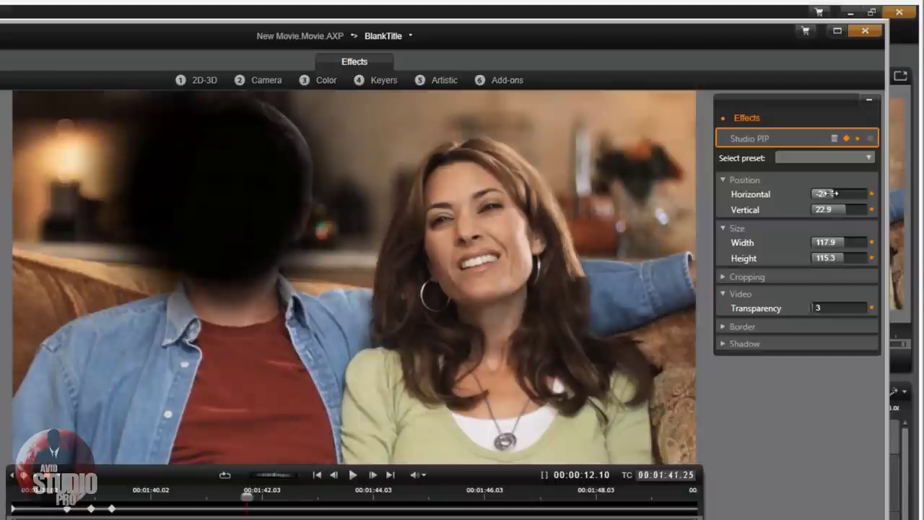
pyautogui.moveTo(834, 193); pyautogui.dragTo(836, 194)
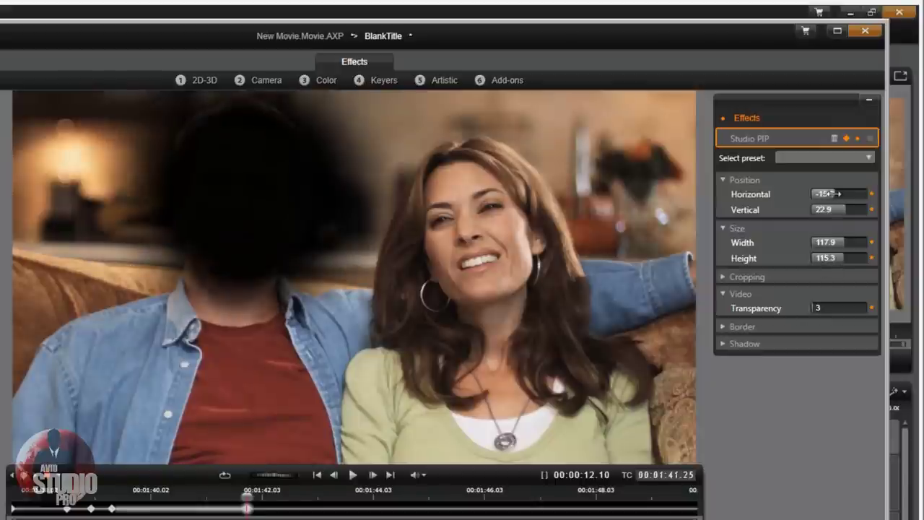
pyautogui.moveTo(837, 193); pyautogui.dragTo(836, 193)
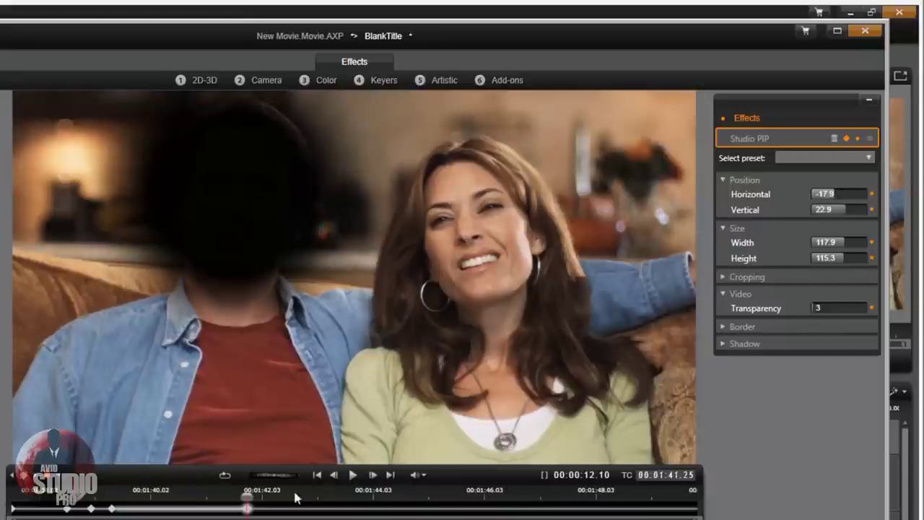
# Keyframe the circle's horizontal position at -14.1 at 00:01:42.12, check it at 00:01:43.03 and accept the title's effects
pyautogui.moveTo(248, 496); pyautogui.dragTo(277, 495)
pyautogui.moveTo(835, 194); pyautogui.dragTo(837, 194)
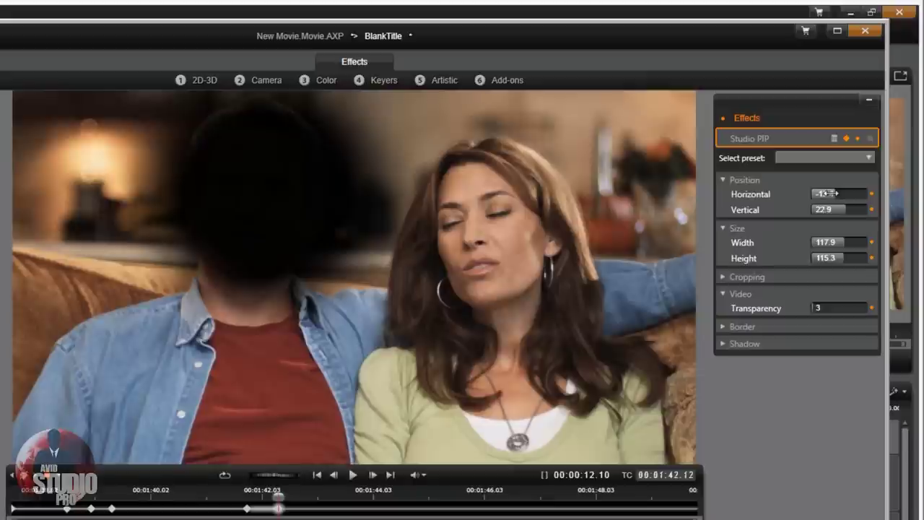
pyautogui.moveTo(836, 194); pyautogui.dragTo(834, 194)
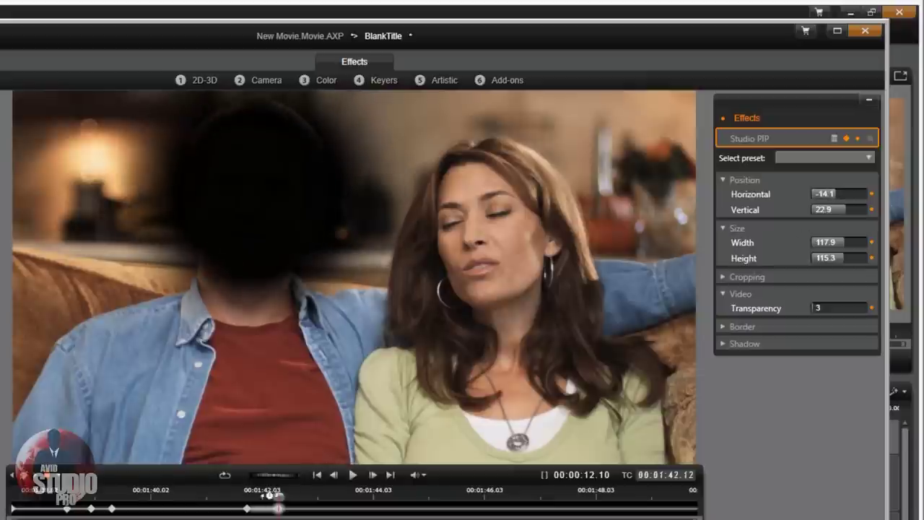
pyautogui.moveTo(278, 496); pyautogui.dragTo(317, 496)
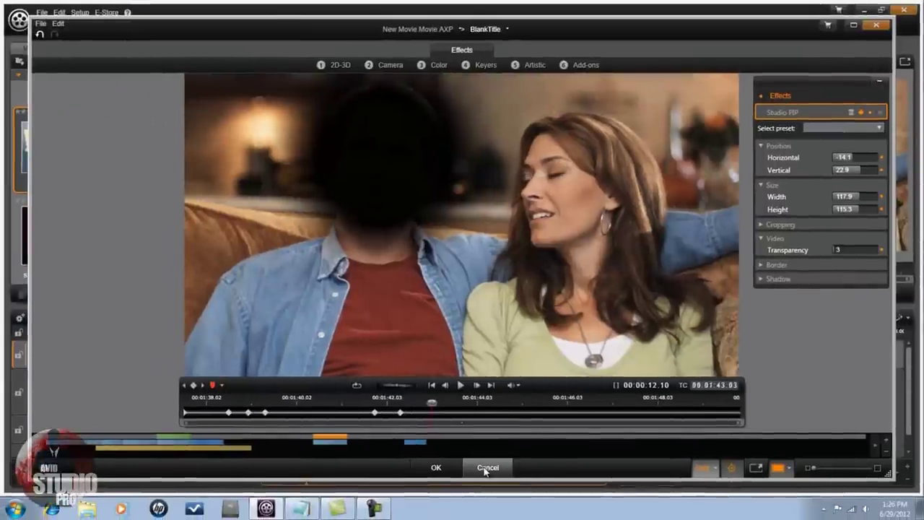
pyautogui.click(433, 468)
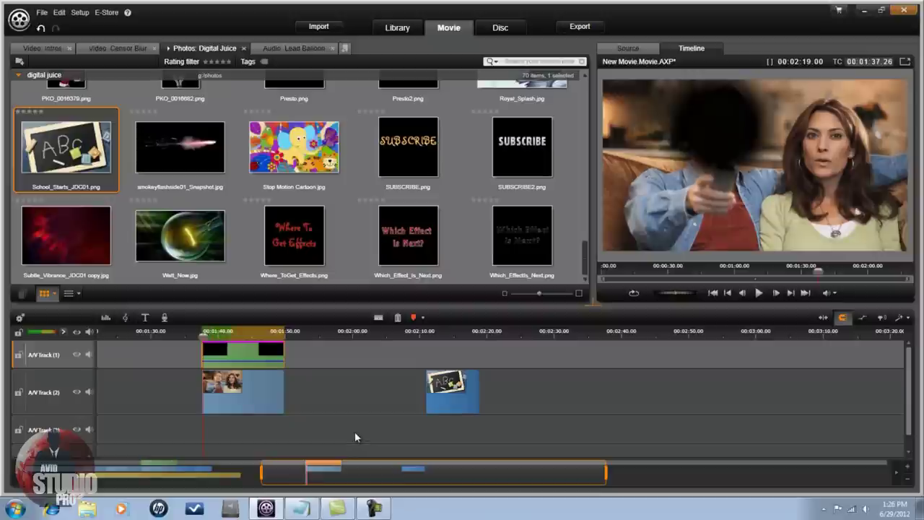
# Move the playhead to the start of the ABC chalkboard clip and open that clip in the effects editor
pyautogui.moveTo(201, 337); pyautogui.dragTo(431, 361)
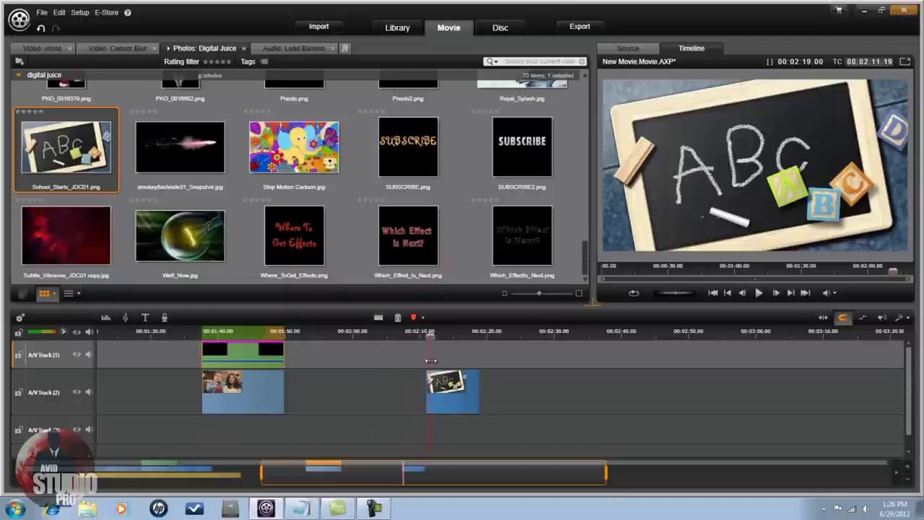
pyautogui.click(728, 293)
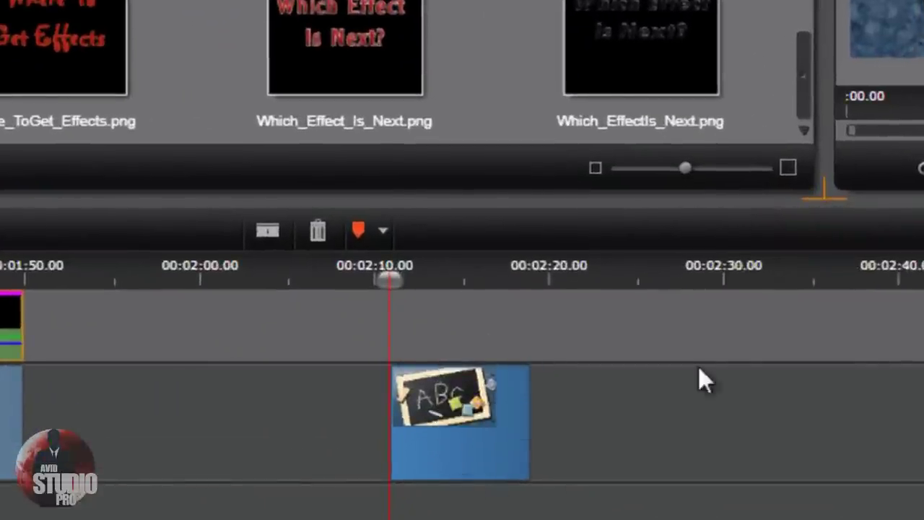
pyautogui.rightClick(441, 417)
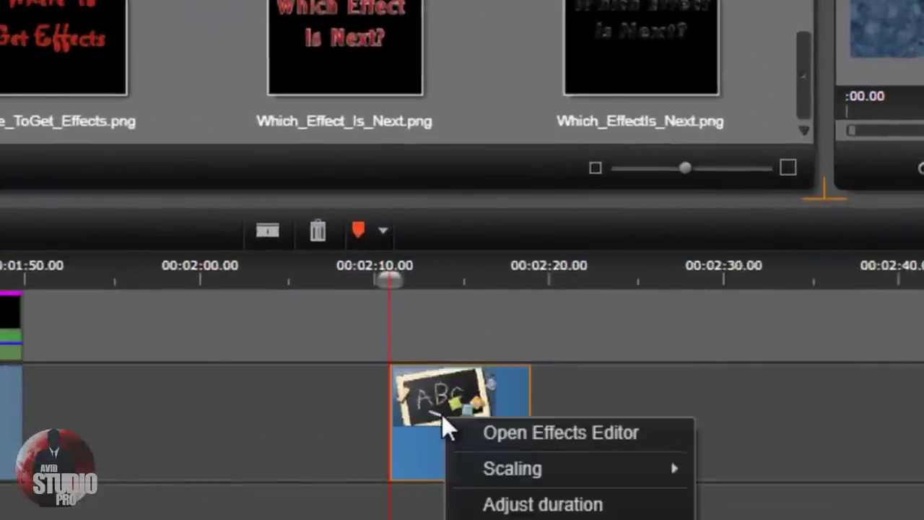
pyautogui.click(527, 432)
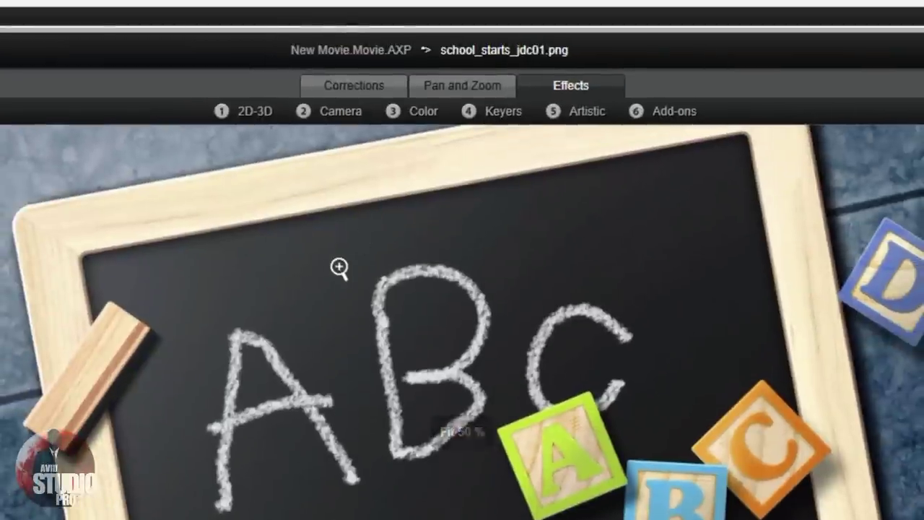
# Add the Blur camera effect to the chalkboard image and set its preset to No Preset
pyautogui.click(325, 115)
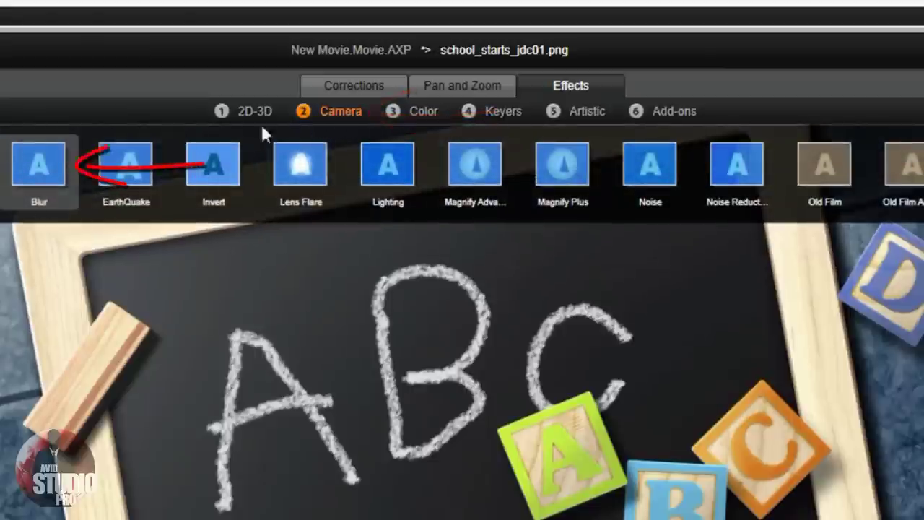
pyautogui.click(45, 165)
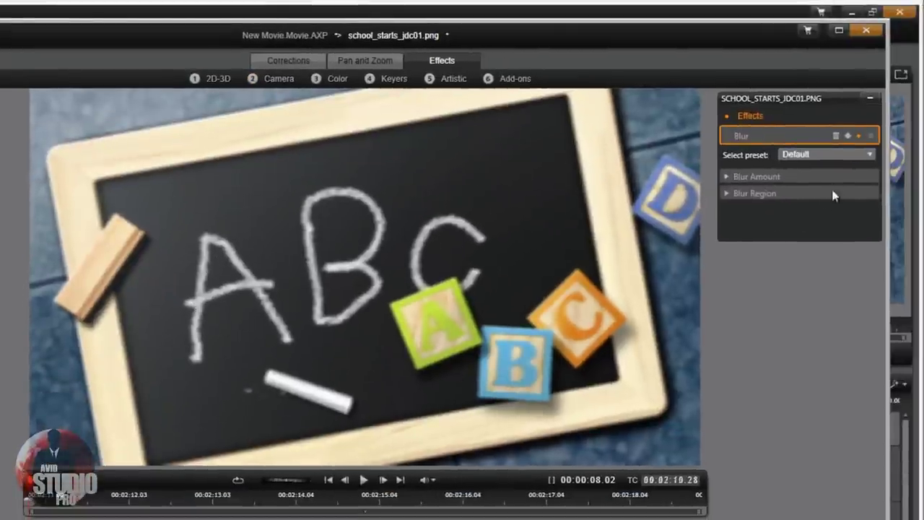
pyautogui.click(870, 155)
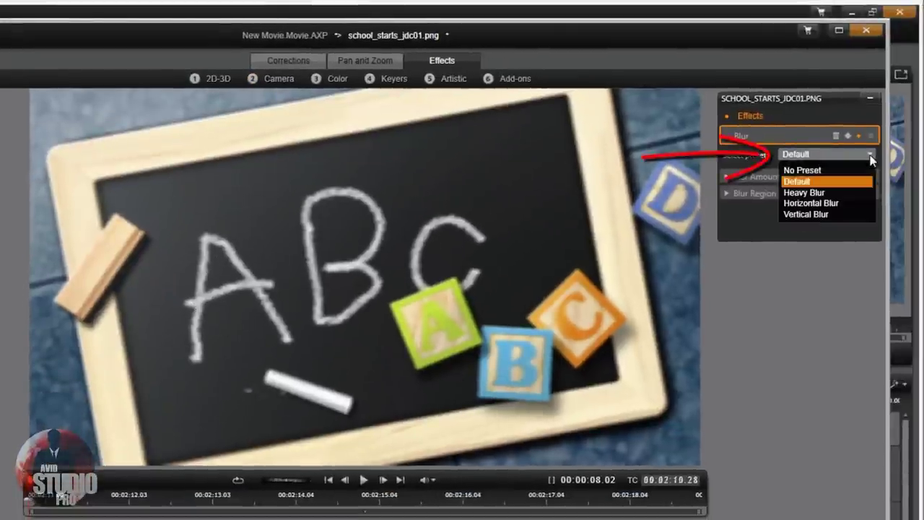
pyautogui.click(821, 171)
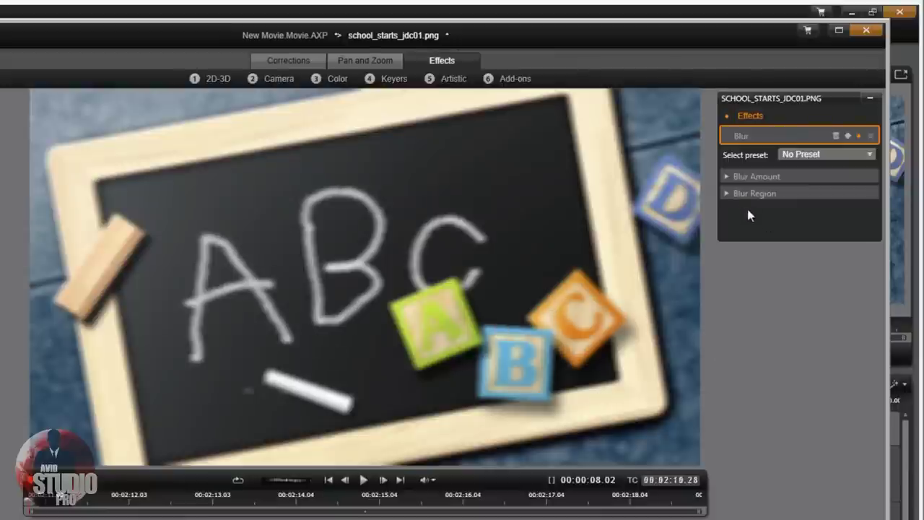
# Expand the blur region and blur amount settings, and set the horizontal and vertical blur amounts to 40
pyautogui.click(727, 195)
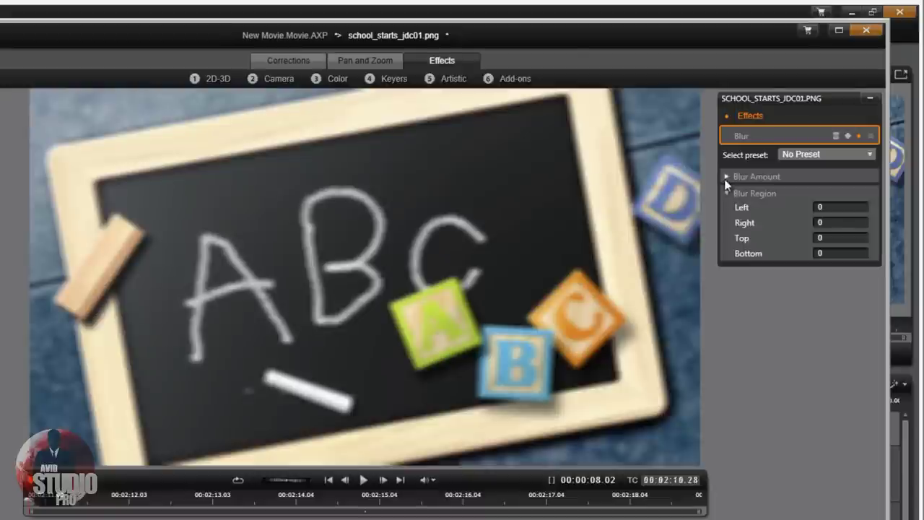
pyautogui.click(727, 177)
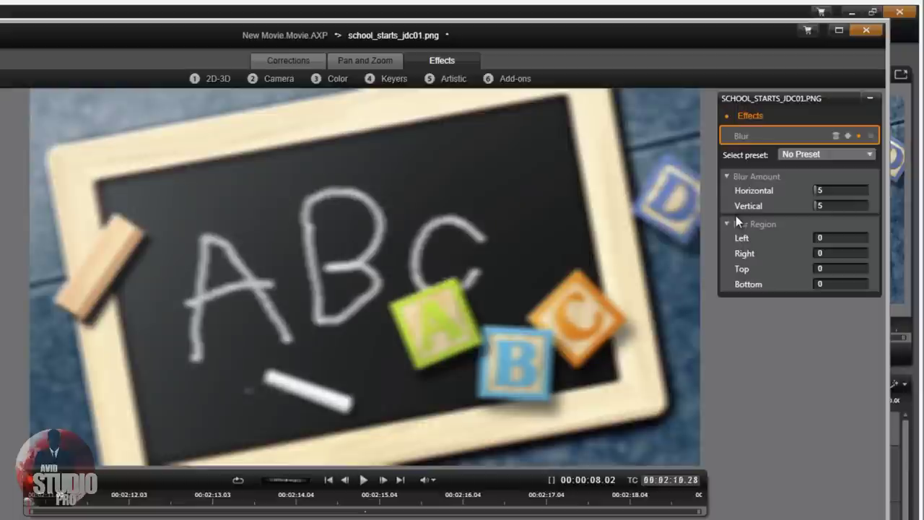
pyautogui.click(819, 190)
pyautogui.write('40')
pyautogui.press('Return')
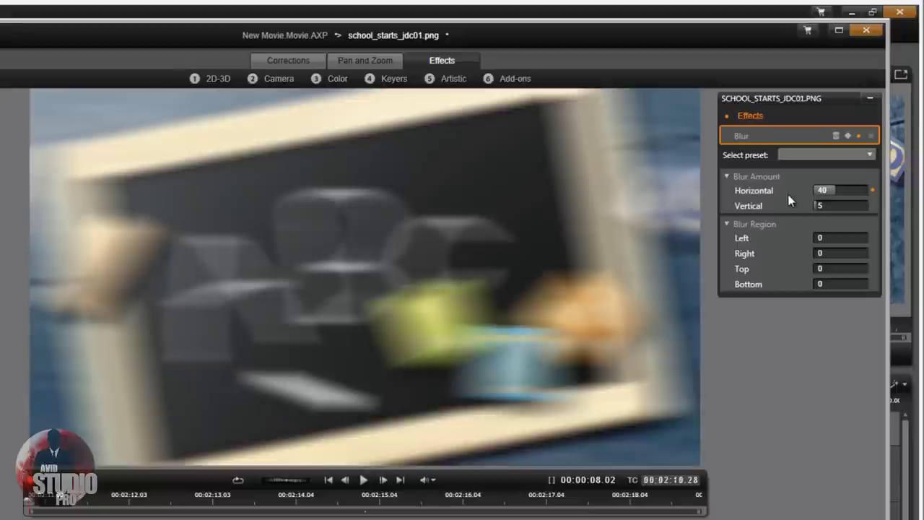
pyautogui.doubleClick(818, 205)
pyautogui.write('40')
pyautogui.press('Return')
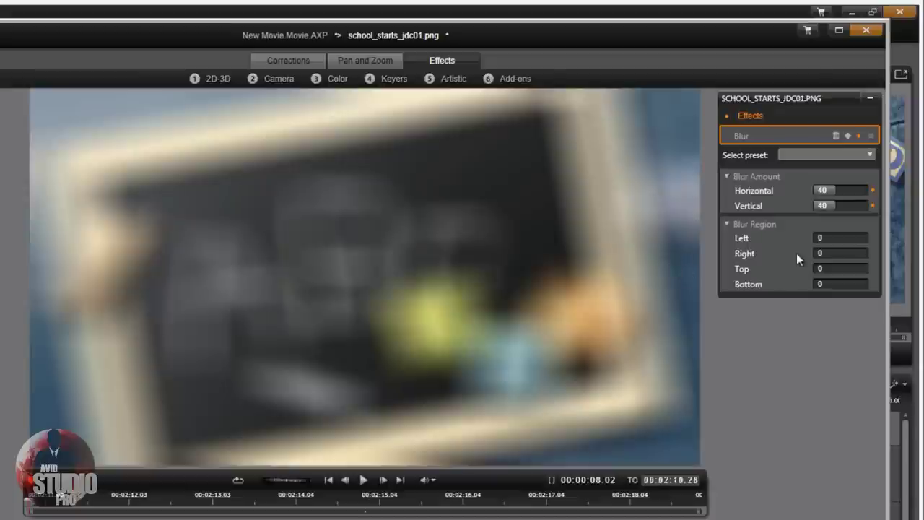
# Limit the blur region horizontally with Left at 22 and Right at 27
pyautogui.moveTo(816, 237); pyautogui.dragTo(816, 276)
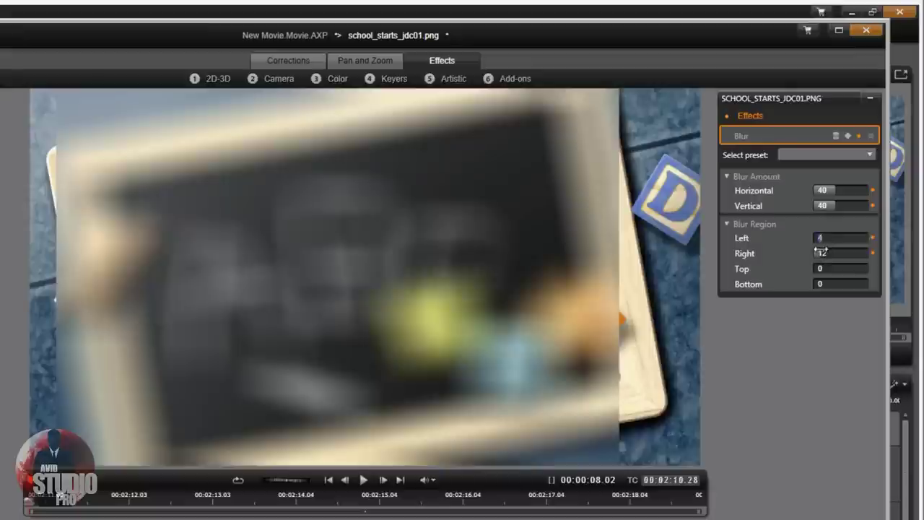
pyautogui.moveTo(820, 237); pyautogui.dragTo(826, 238)
pyautogui.click(826, 252)
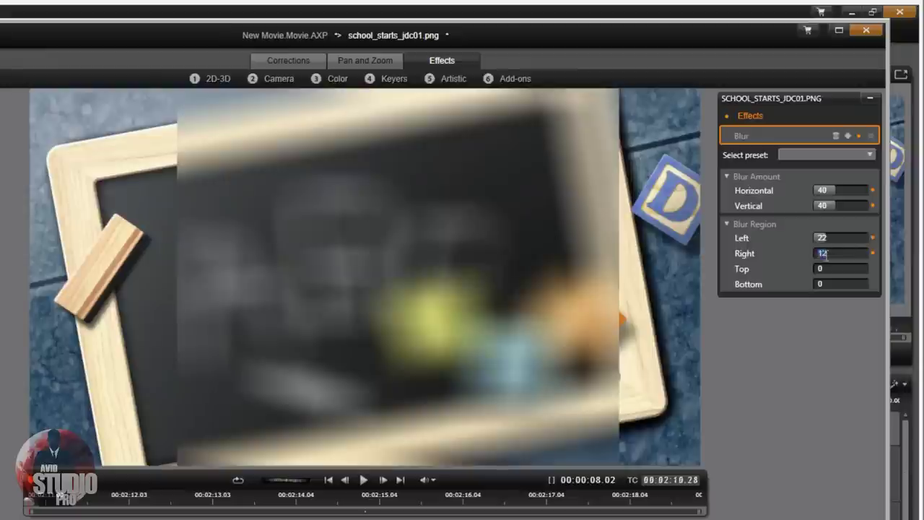
pyautogui.write('27')
pyautogui.press('Return')
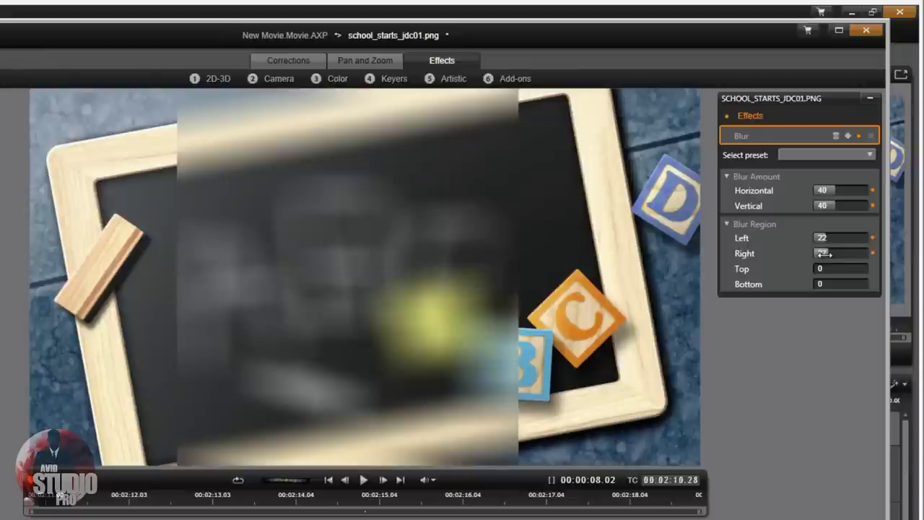
# Set the blur region's Top to 25 and Bottom to 27, and accept the chalkboard clip's effects
pyautogui.moveTo(820, 268); pyautogui.dragTo(825, 268)
pyautogui.click(821, 283)
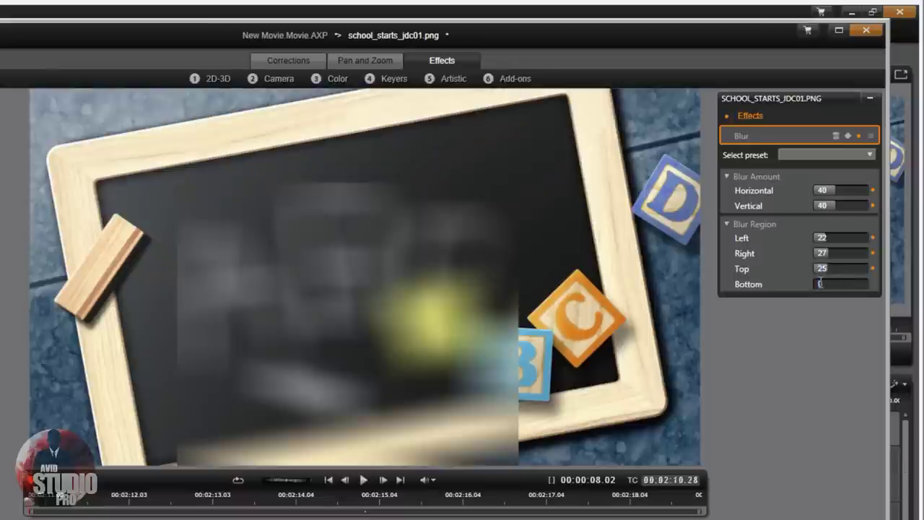
pyautogui.write('28')
pyautogui.press('Return')
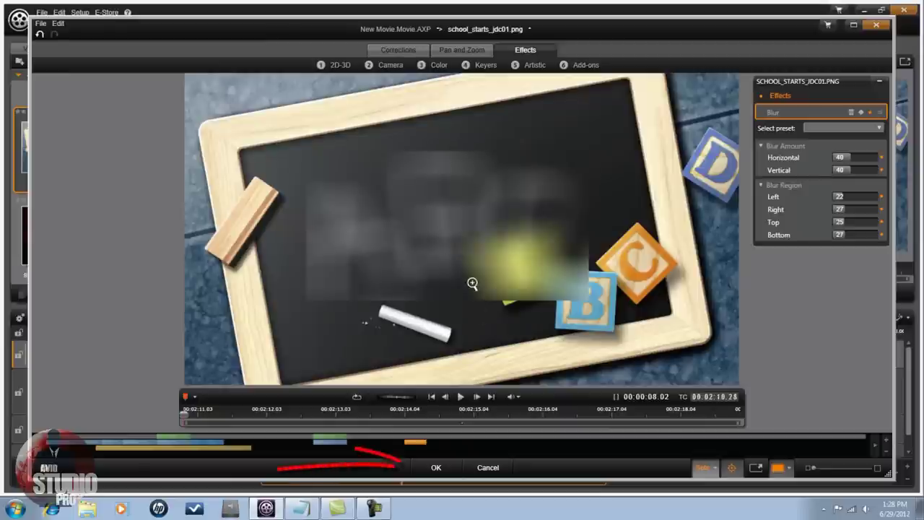
pyautogui.click(437, 467)
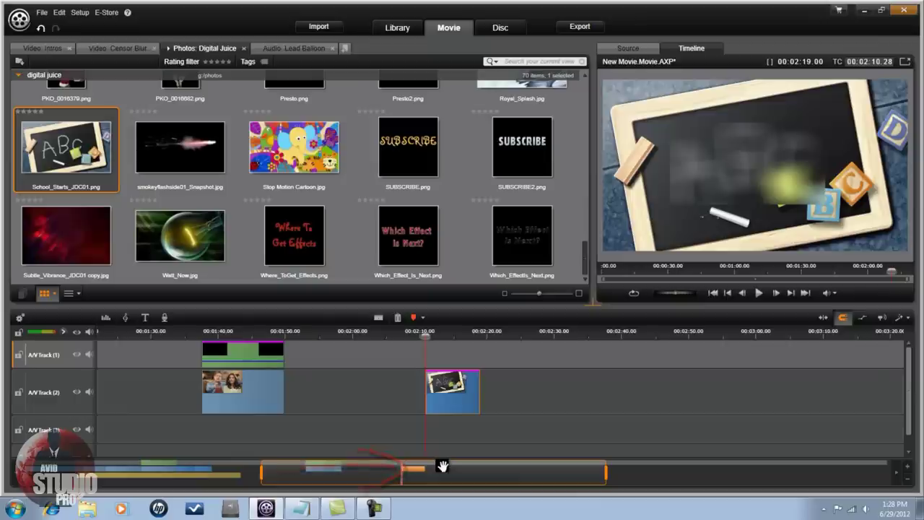